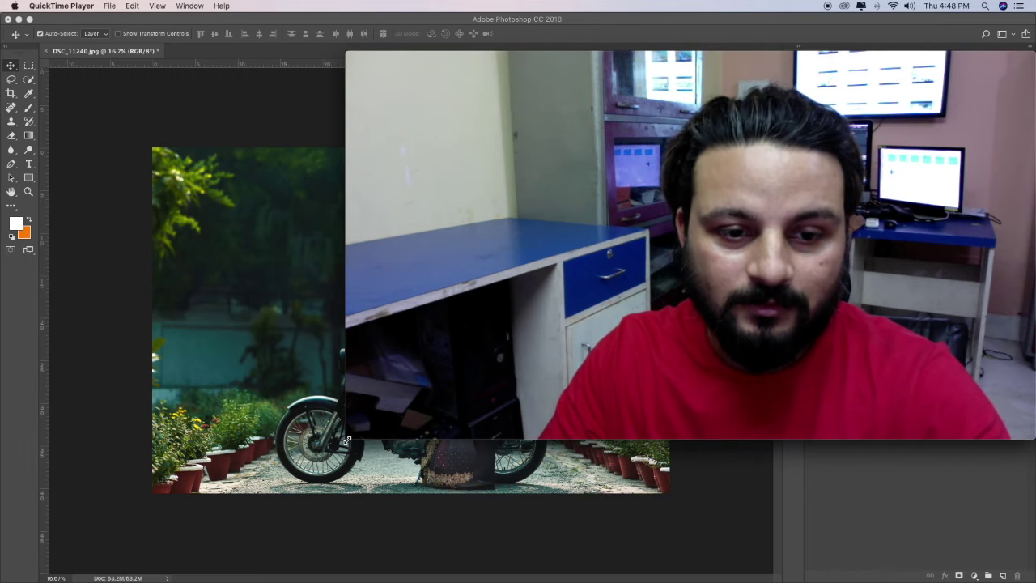
Shrink the QuickTime camera preview into the top-right corner so the Photoshop photo shows
left_click_drag(347, 439, 805, 180)
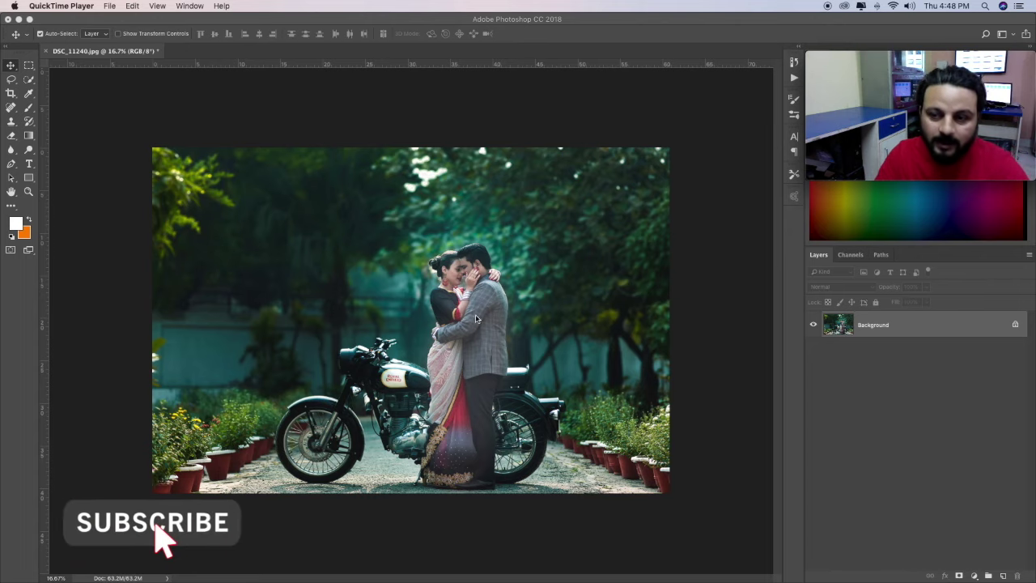
left_click(986, 343)
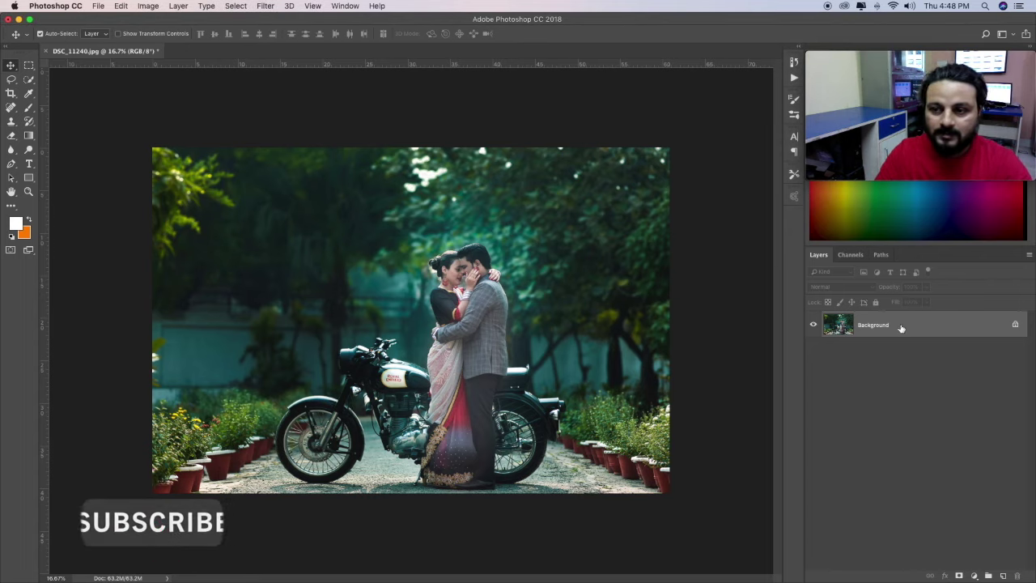
Duplicate the Background photo onto Layer 1, then browse the fill/adjustment layer menu
key("ctrl+j")
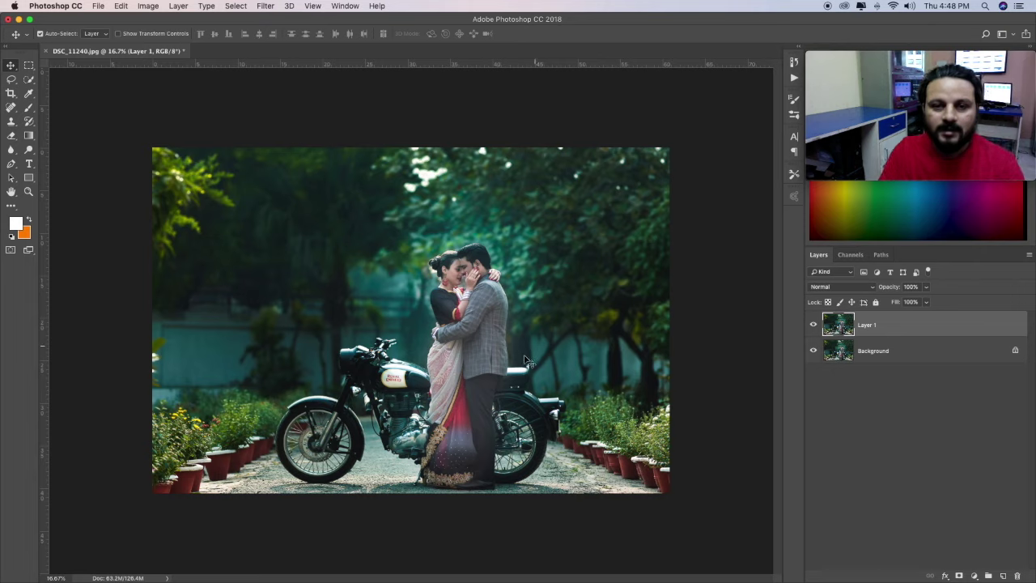
left_click(973, 575)
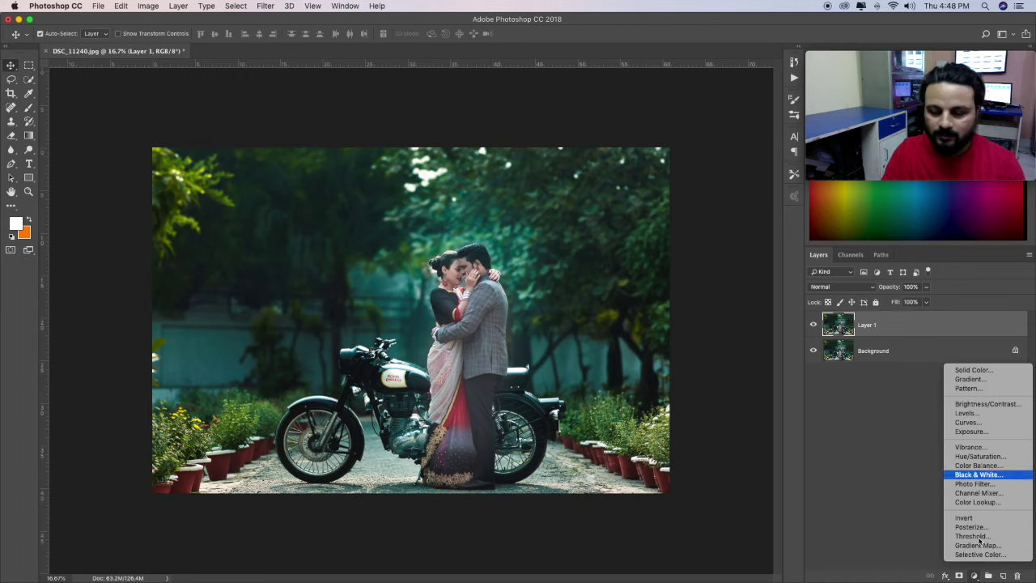
left_click(976, 576)
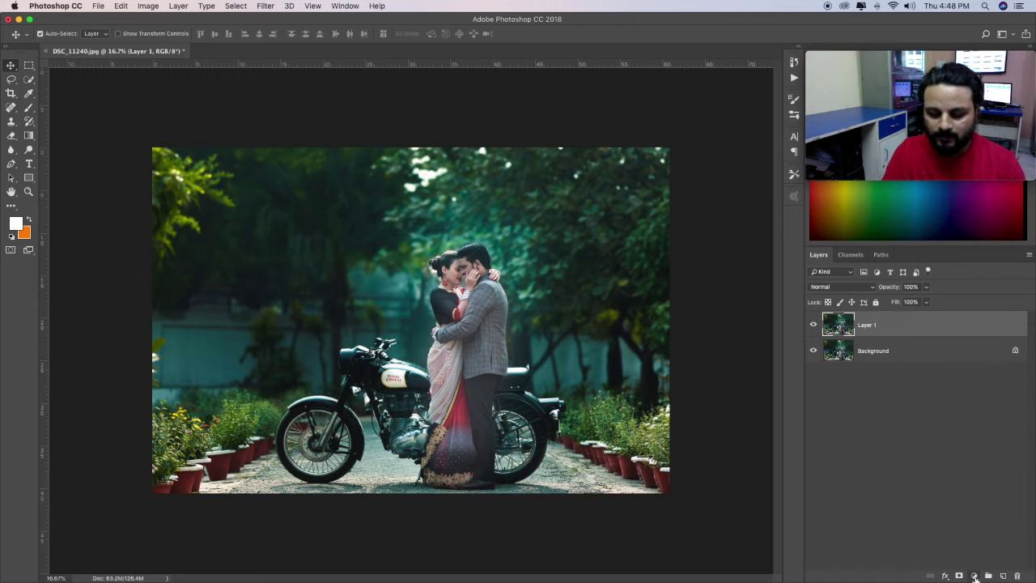
left_click(975, 575)
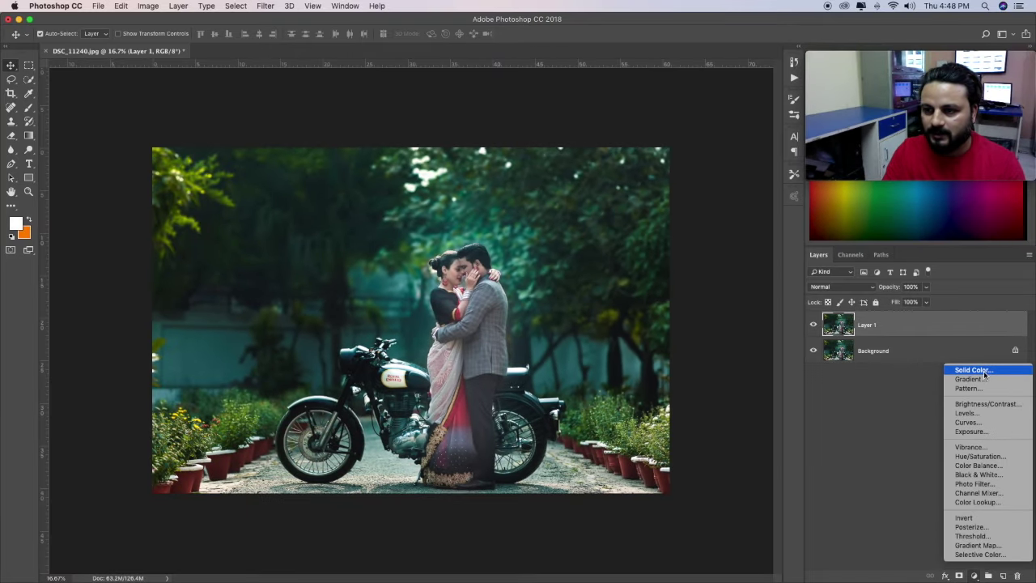
Add a white Solid Color fill layer and move it between Layer 1 and Background
left_click(832, 348)
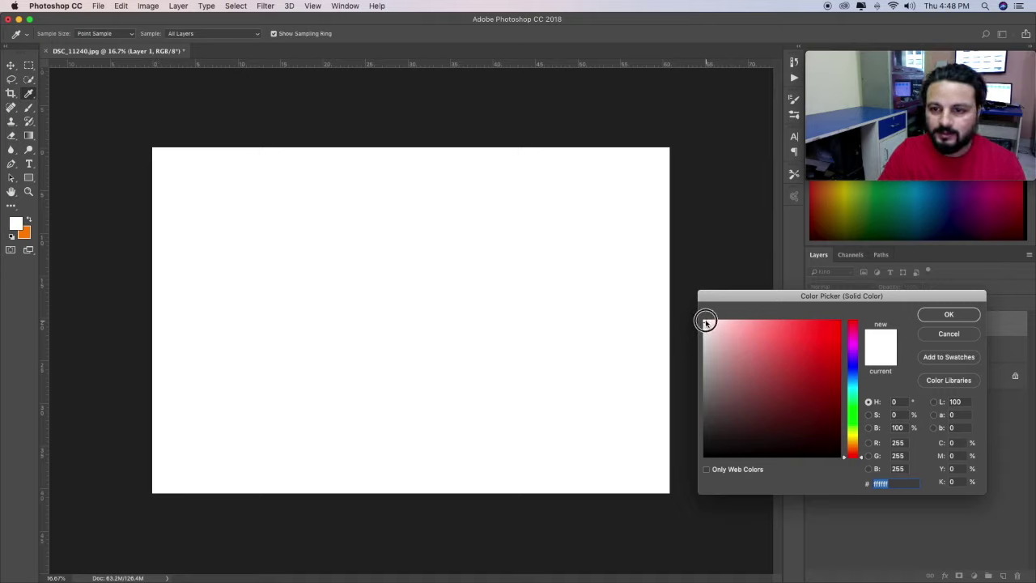
left_click(950, 315)
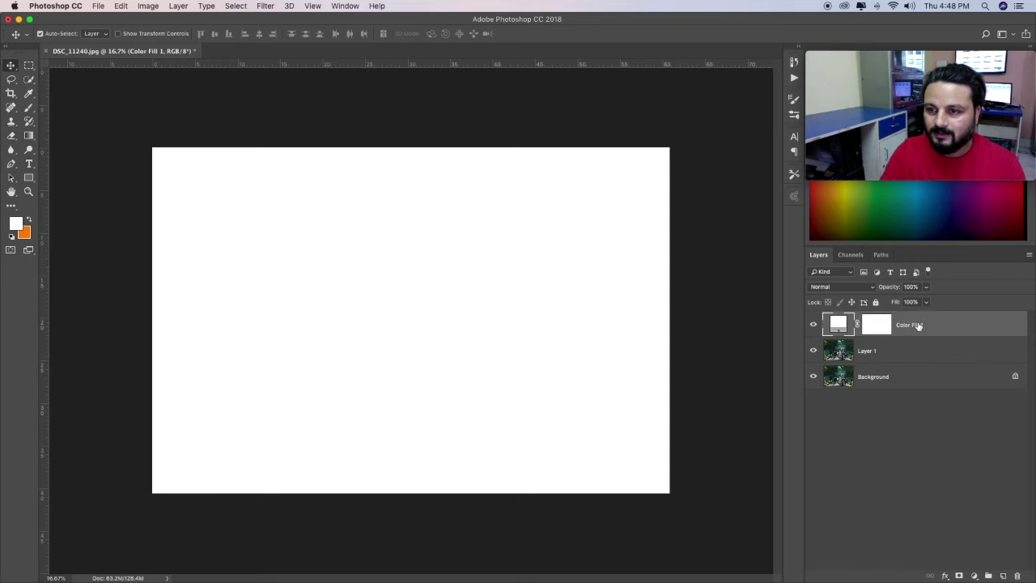
left_click_drag(922, 326, 910, 358)
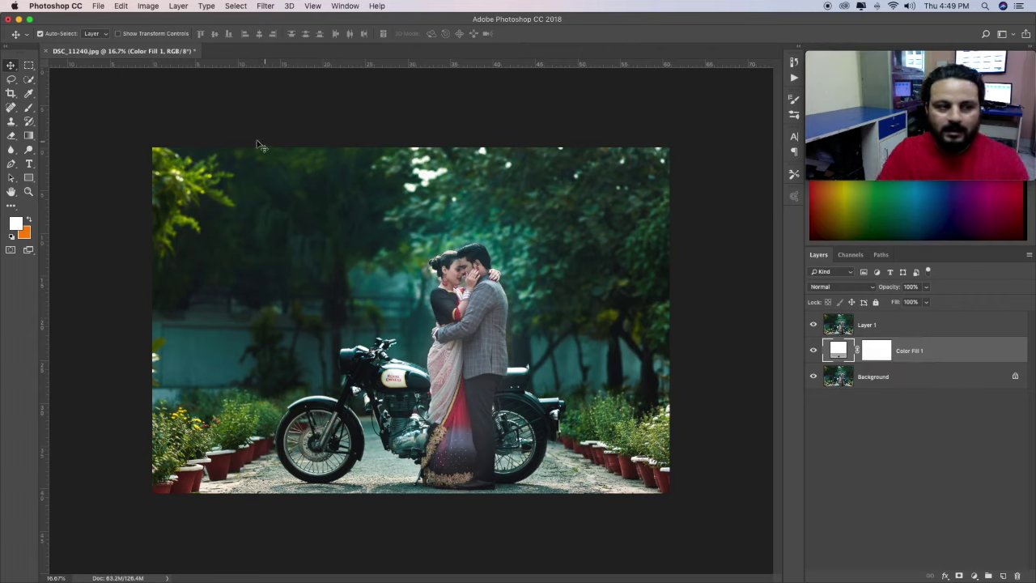
left_click(29, 179)
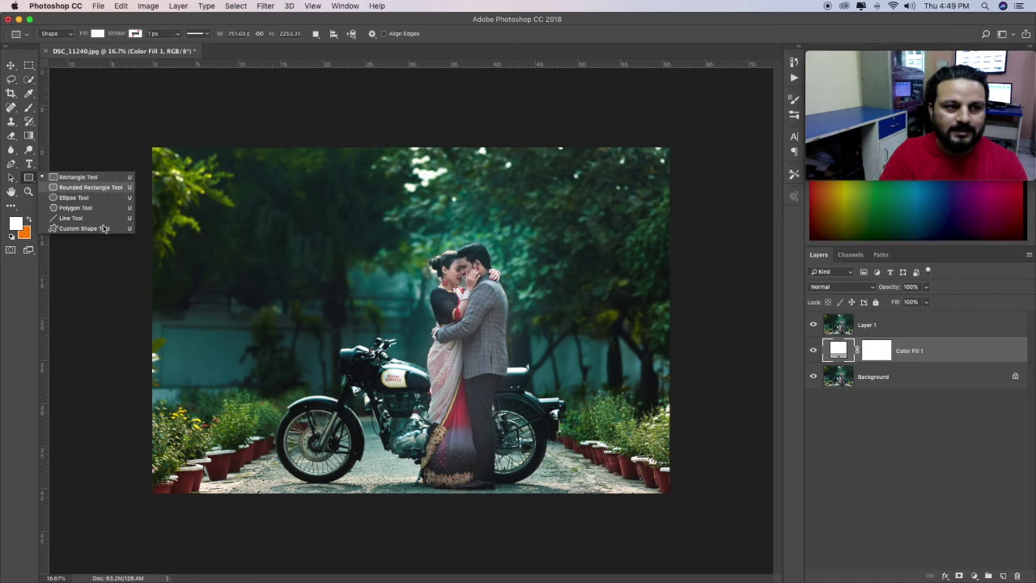
Draw a tall black-filled rectangle over the photo's left edge and move it above Layer 1
left_click(105, 178)
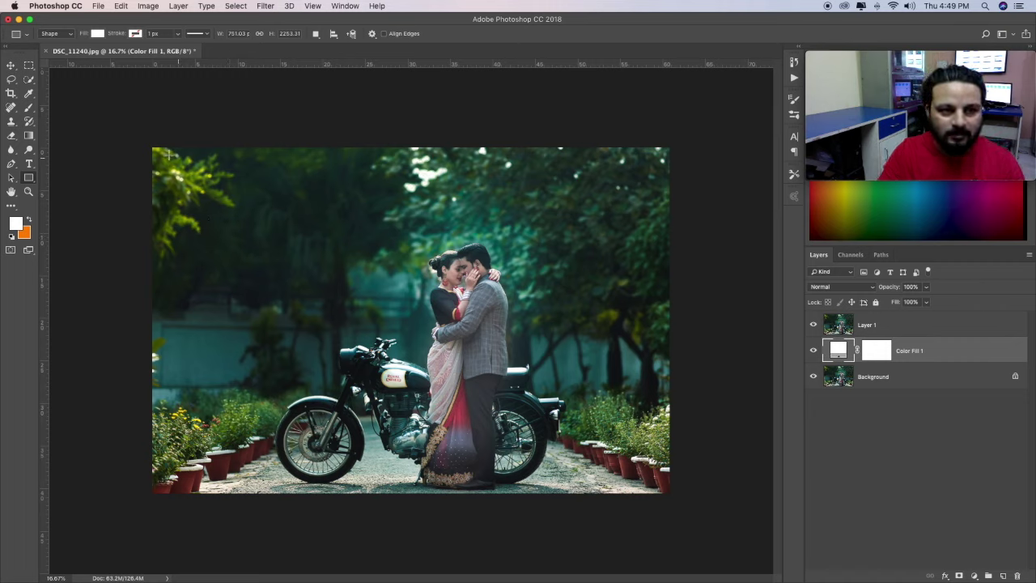
left_click_drag(167, 148, 240, 493)
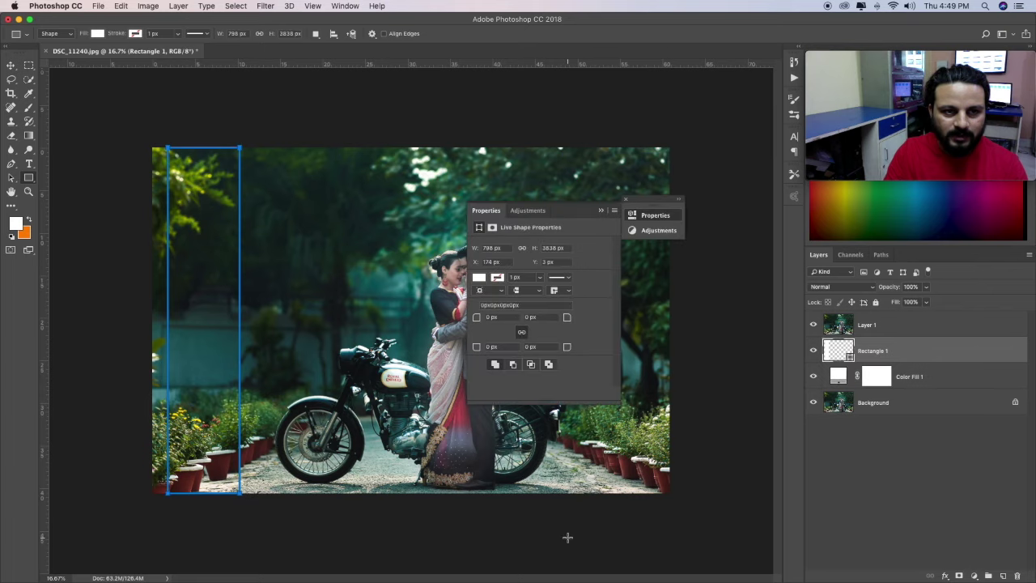
left_click(624, 200)
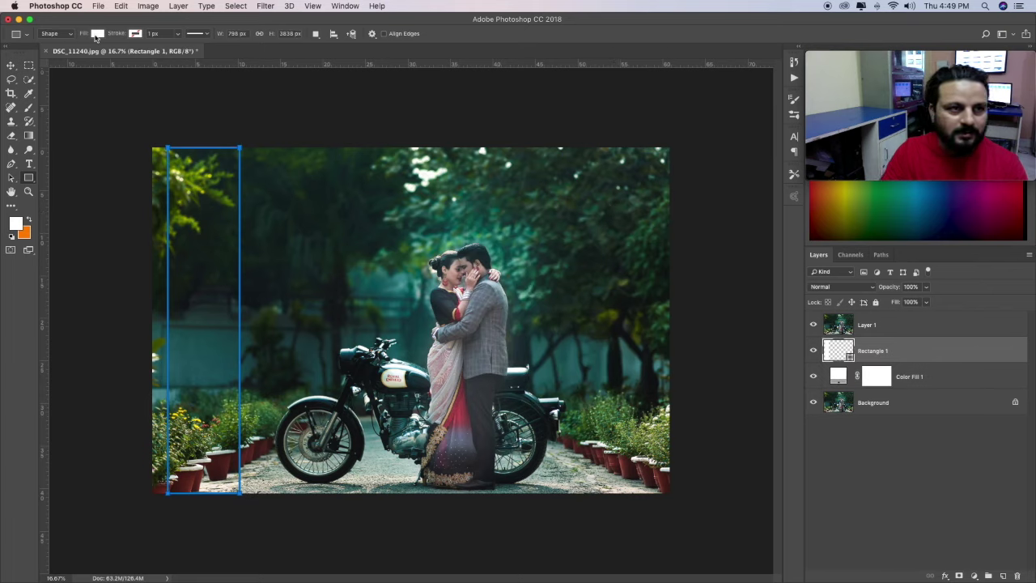
left_click(97, 35)
left_click(45, 89)
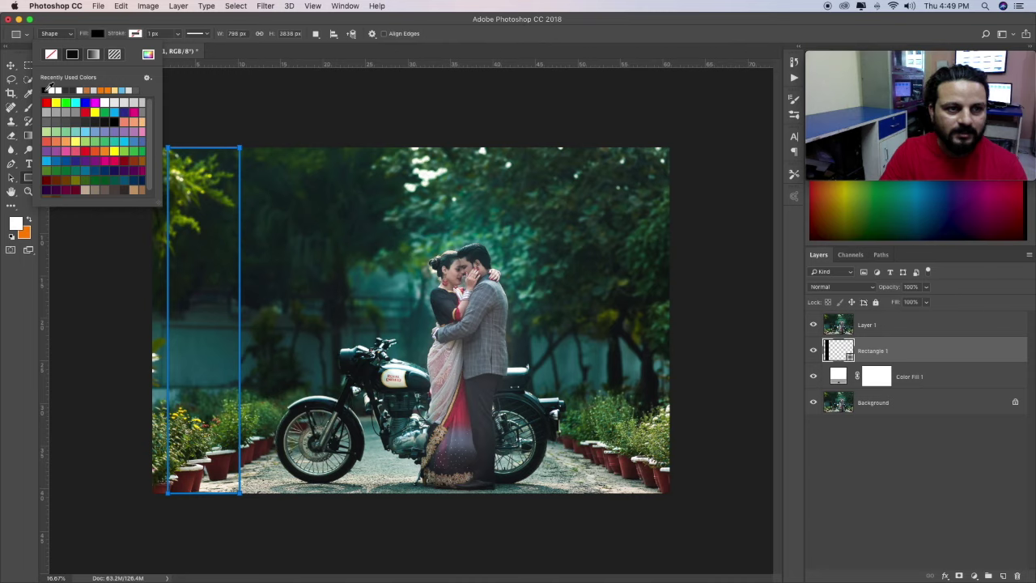
left_click(135, 35)
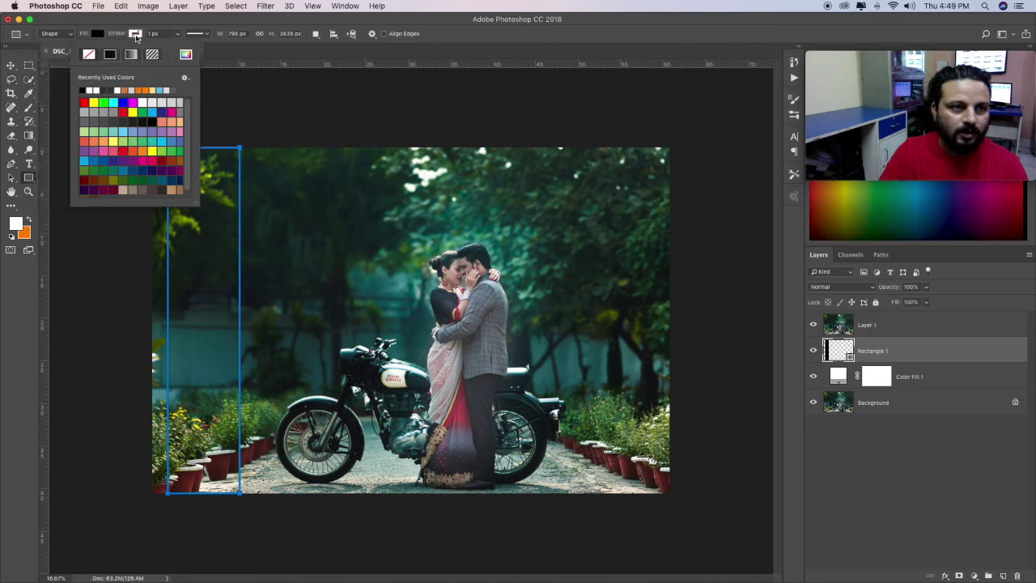
left_click(244, 56)
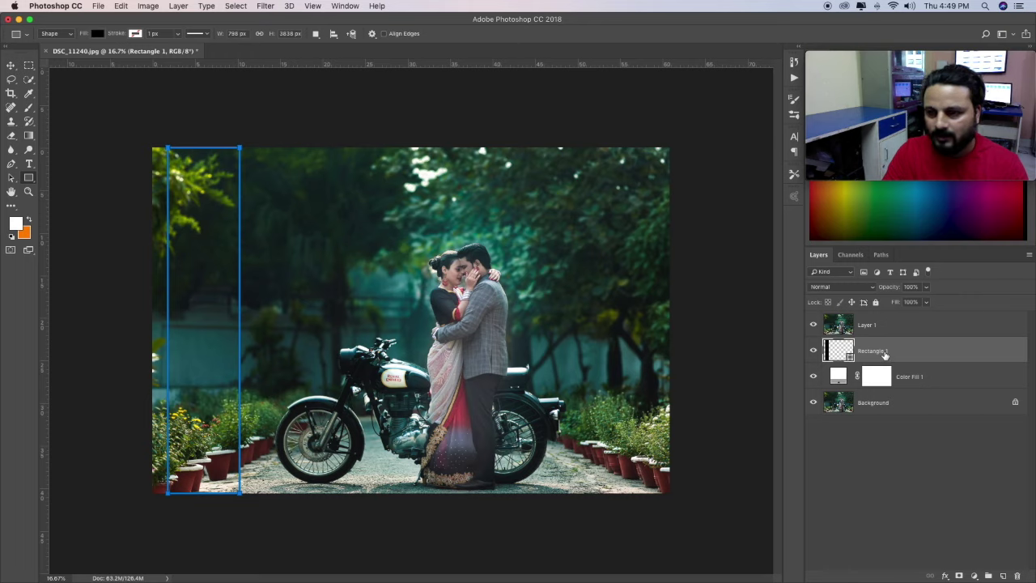
left_click_drag(902, 354, 890, 320)
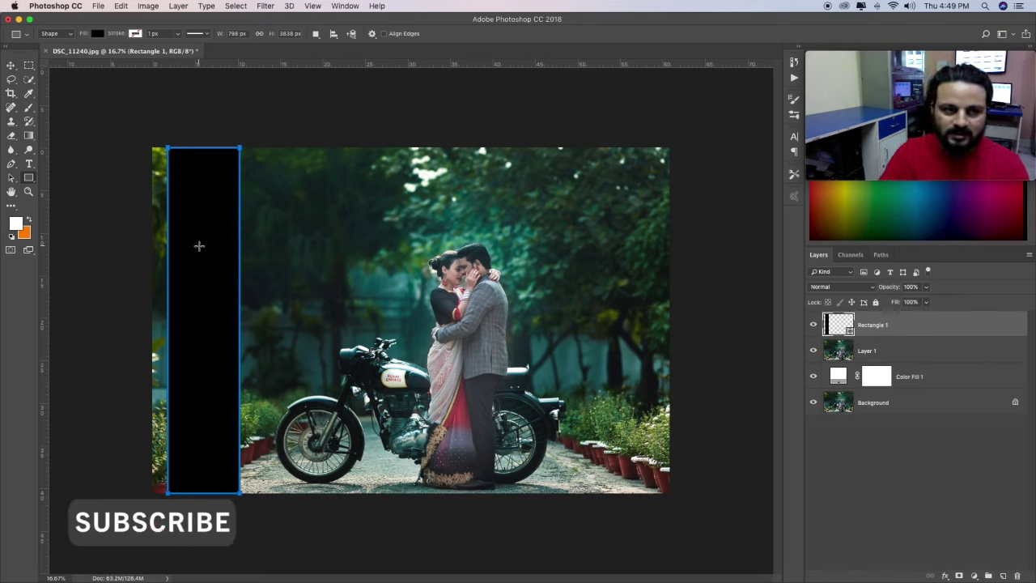
Rotate Rectangle 1 about -7° and nudge it slightly to the right
key("v")
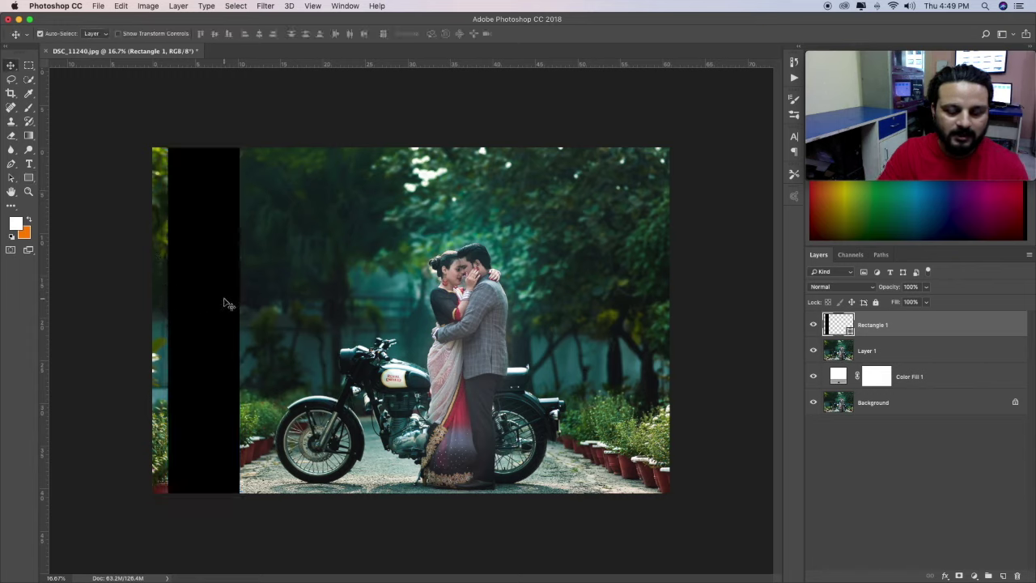
key("ctrl+t")
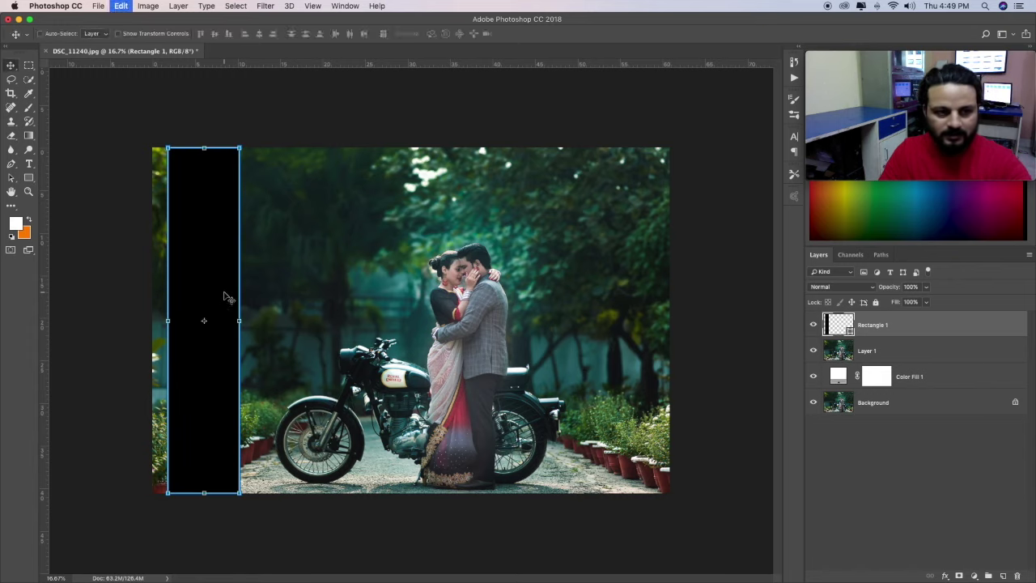
mouse_move(240, 513)
left_mouse_down()
mouse_move(267, 504)
mouse_move(262, 495)
left_mouse_up()
left_click_drag(217, 391, 234, 396)
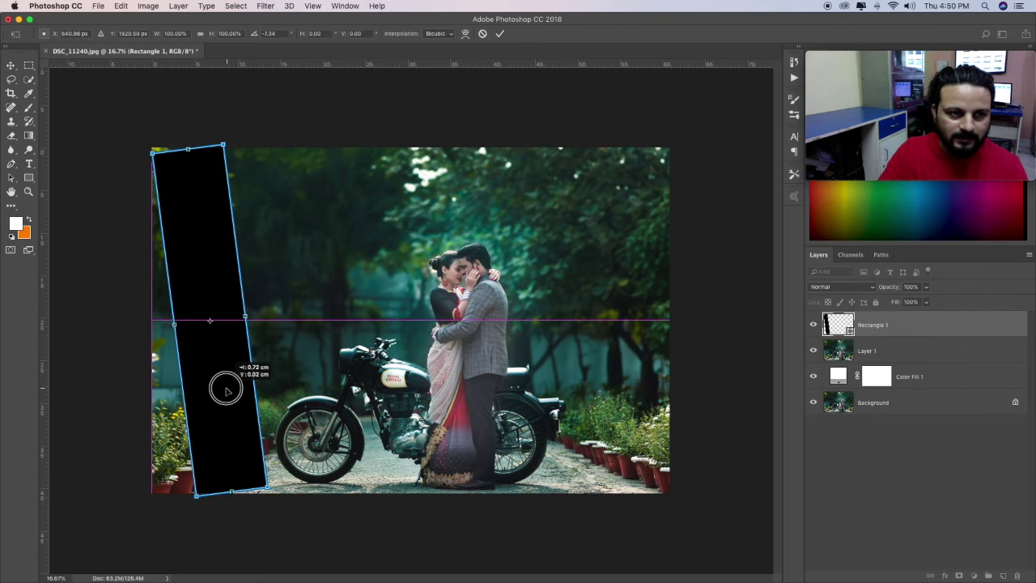
key("Return")
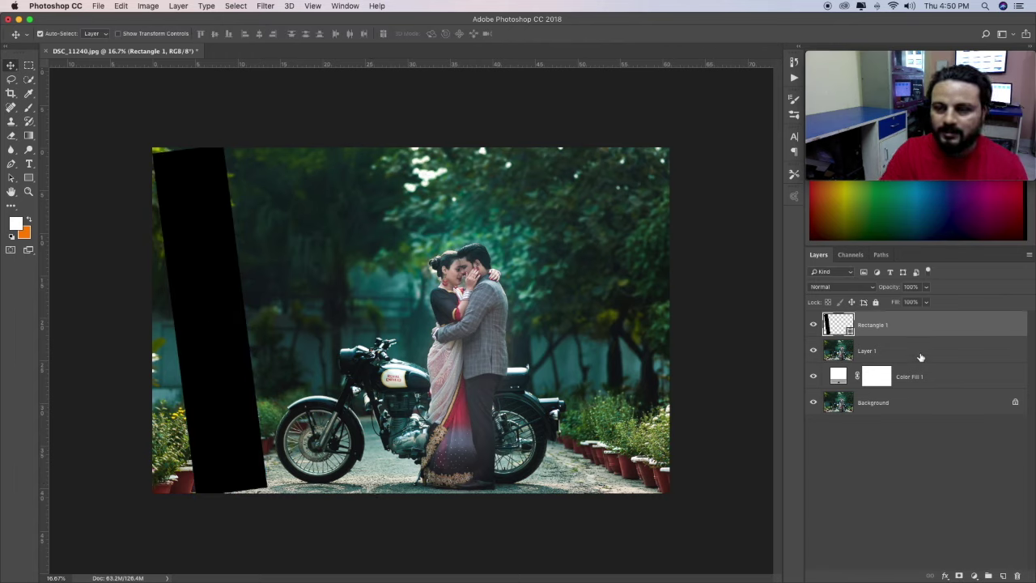
Move Layer 1 back above Rectangle 1 to the top of the layer stack
left_click_drag(888, 355, 884, 346)
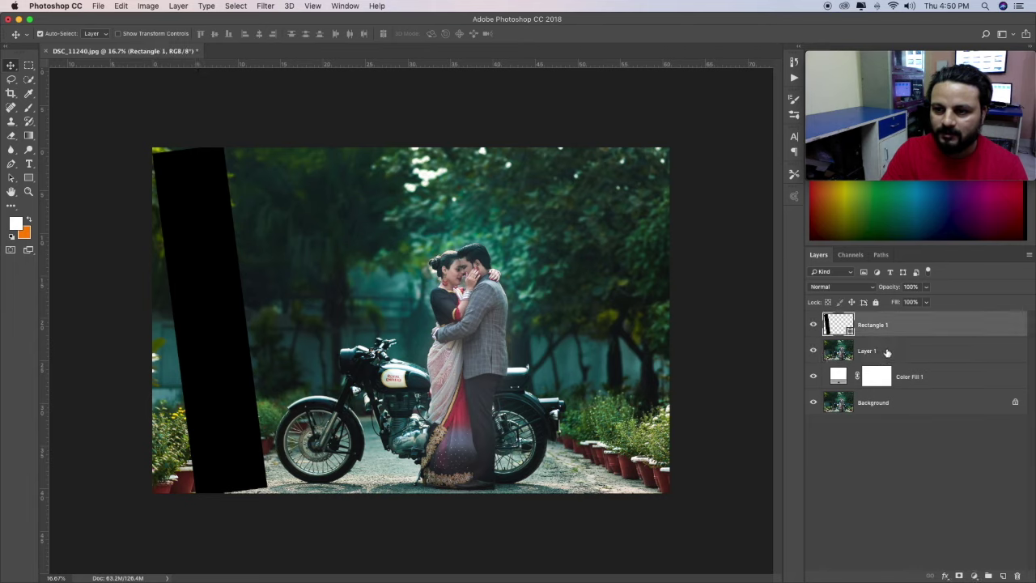
left_click_drag(884, 346, 888, 324)
left_click(886, 348)
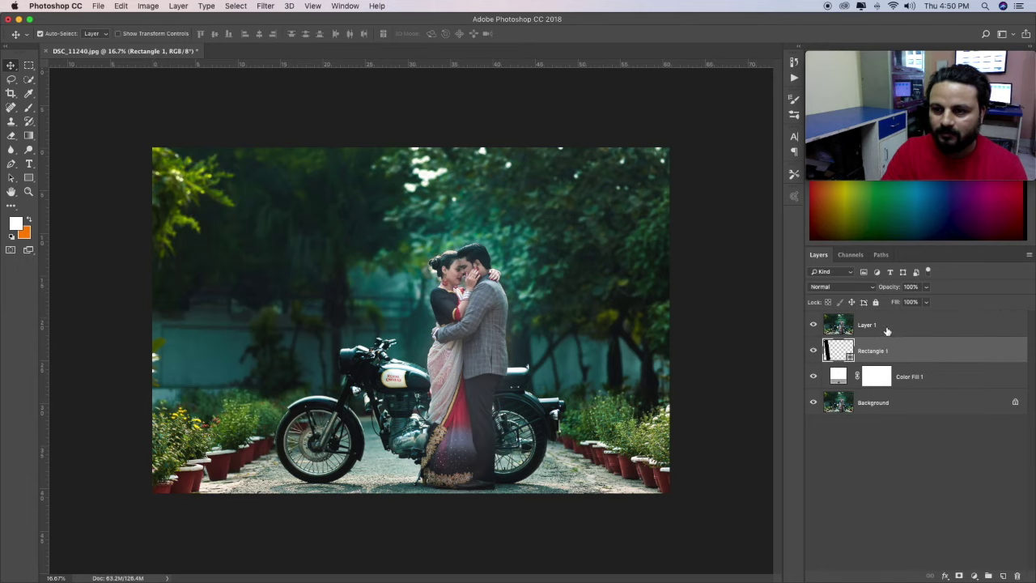
Make Layer 1 a clipping mask over Rectangle 1
left_click(886, 328)
right_click(930, 327)
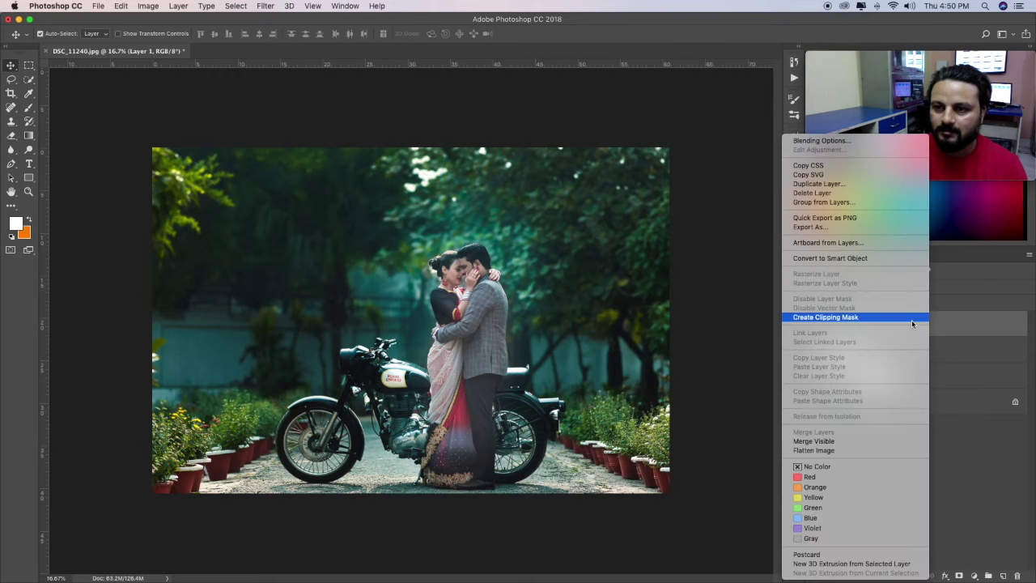
left_click(913, 322)
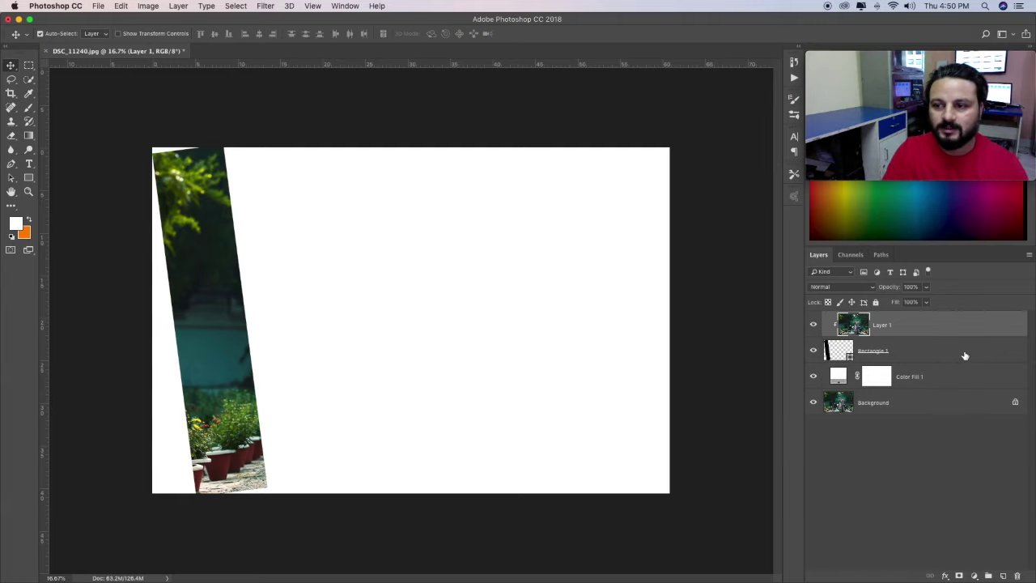
double_click(960, 359)
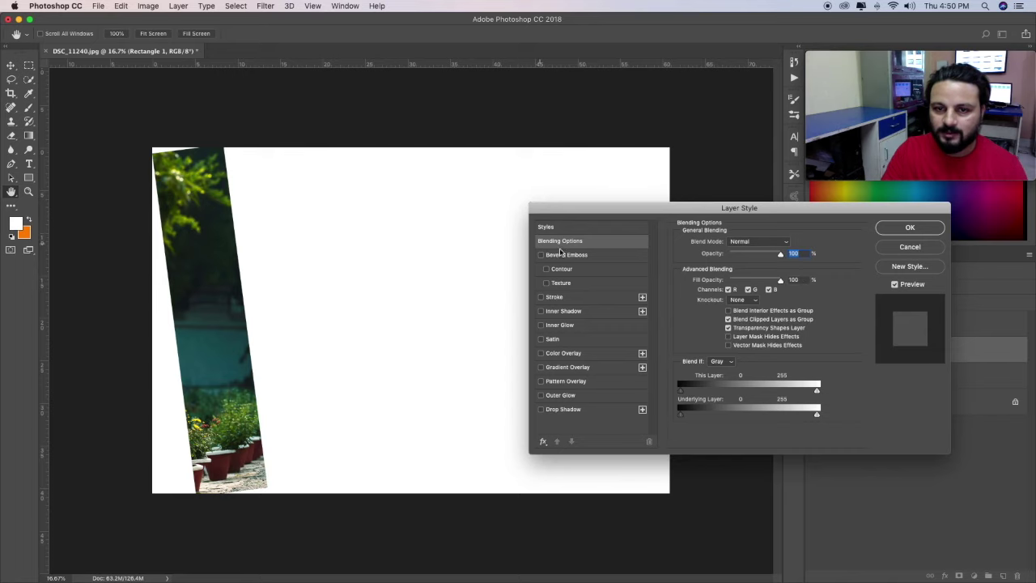
Reopen Rectangle 1's Layer Style dialog and move it out of the way
left_click(904, 247)
right_click(951, 357)
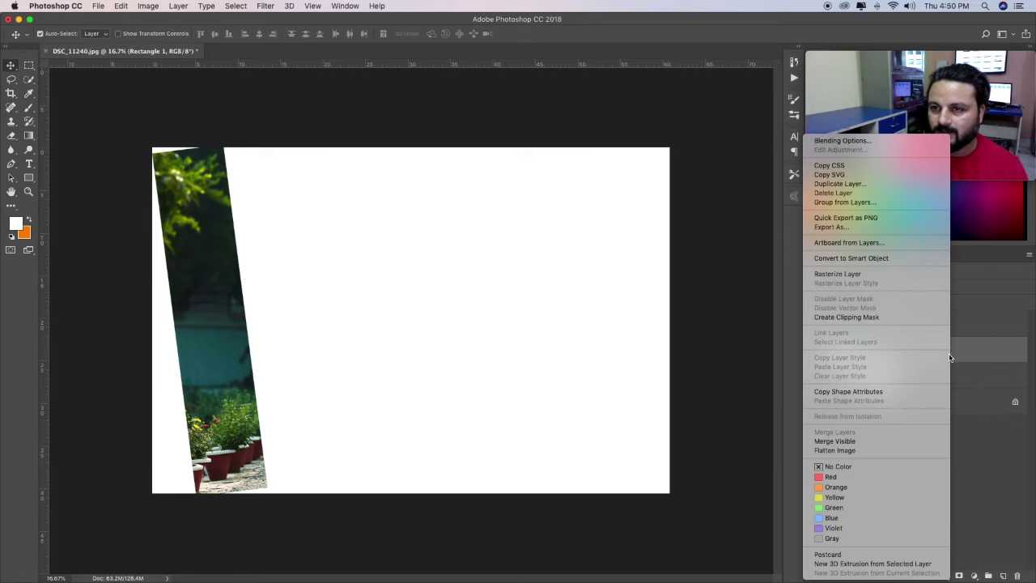
left_click(374, 460)
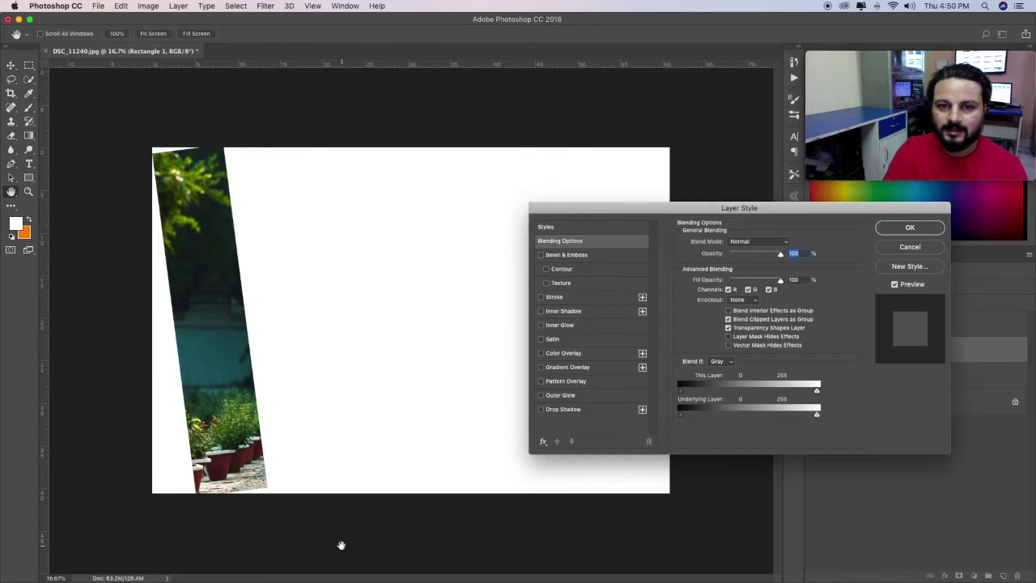
left_click_drag(693, 212, 610, 169)
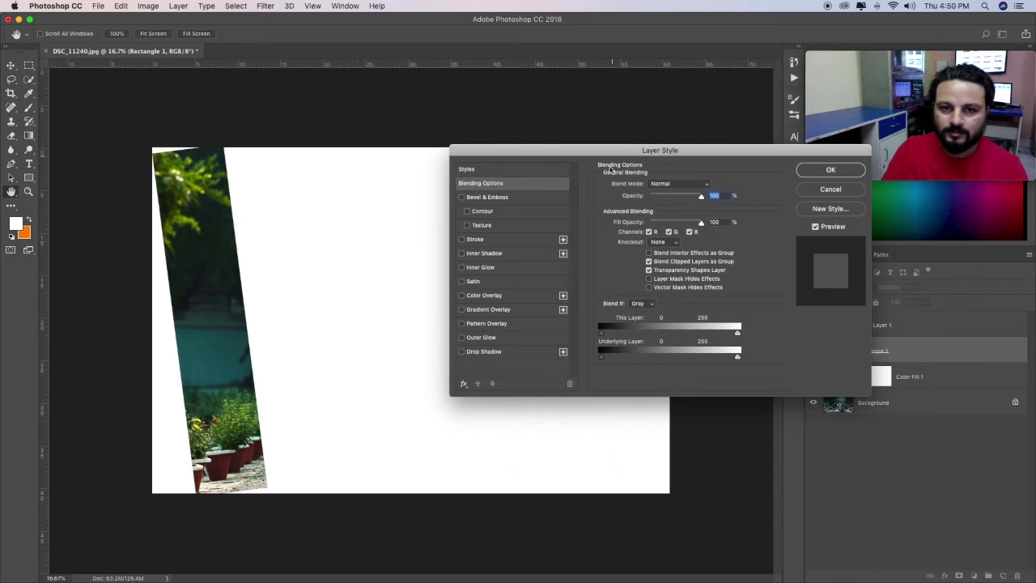
Add a white 5 px Inside stroke to Rectangle 1 and enable Drop Shadow
left_click(461, 240)
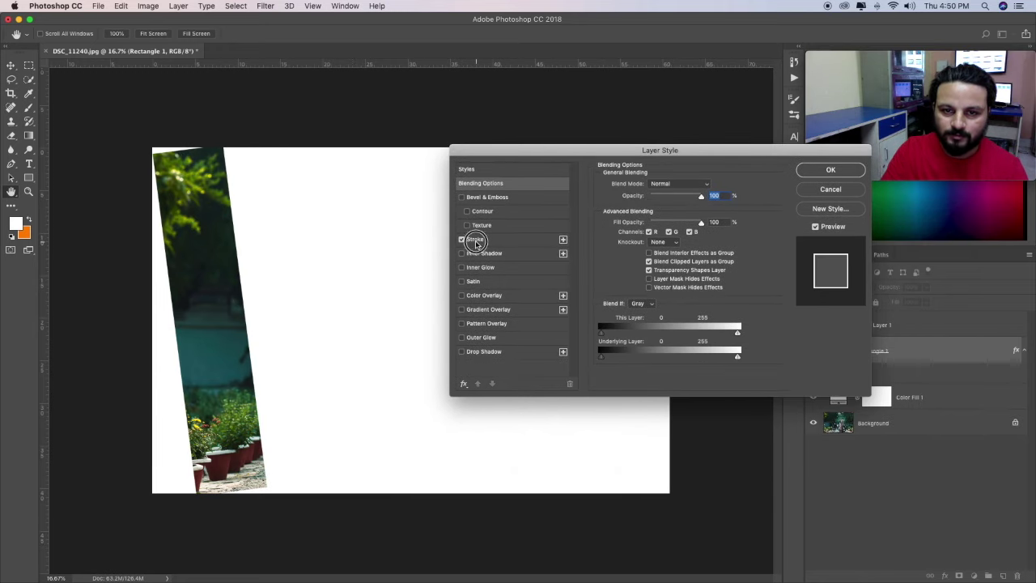
left_click(474, 240)
left_click(624, 263)
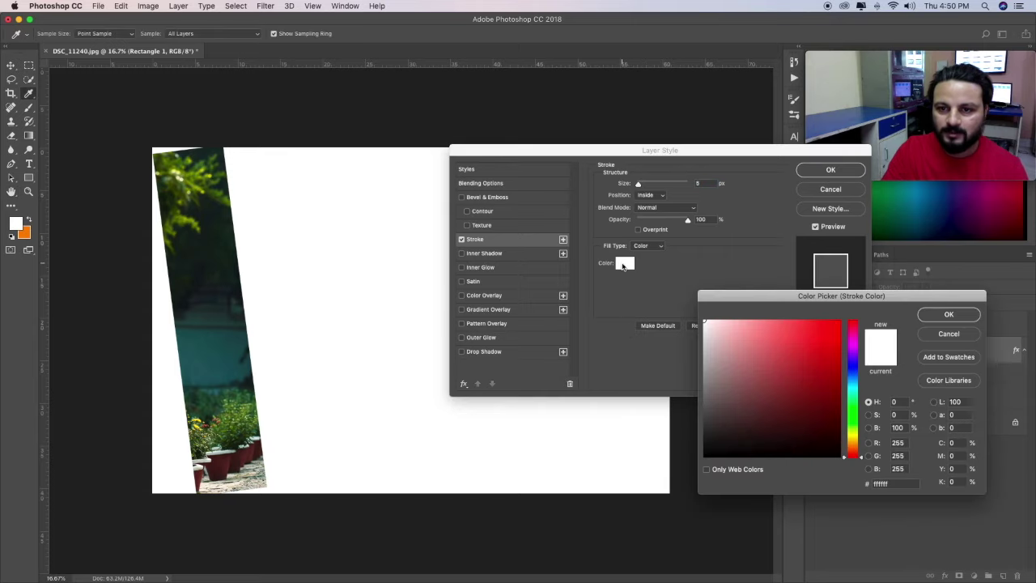
left_click(959, 319)
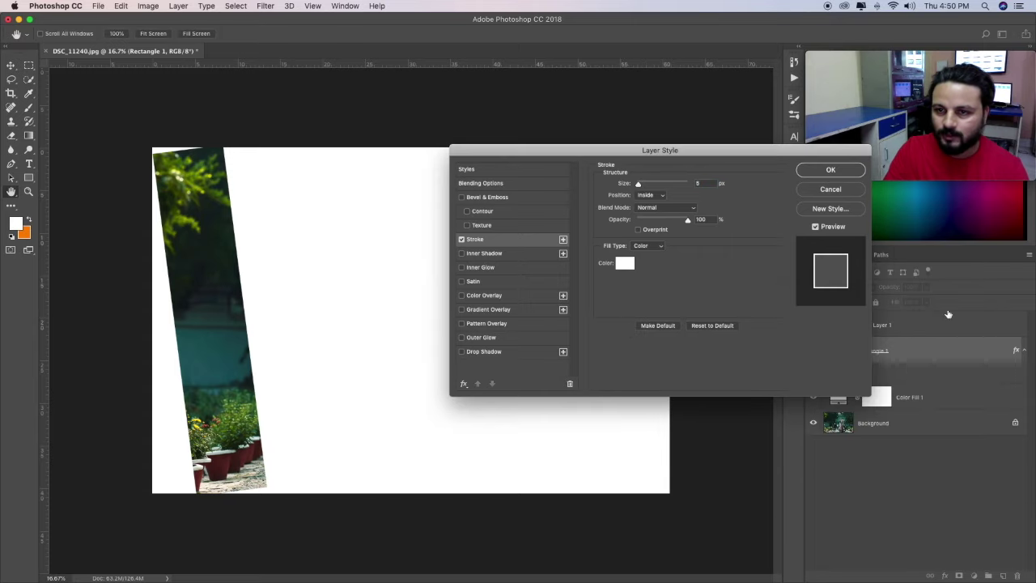
left_click_drag(645, 187, 625, 186)
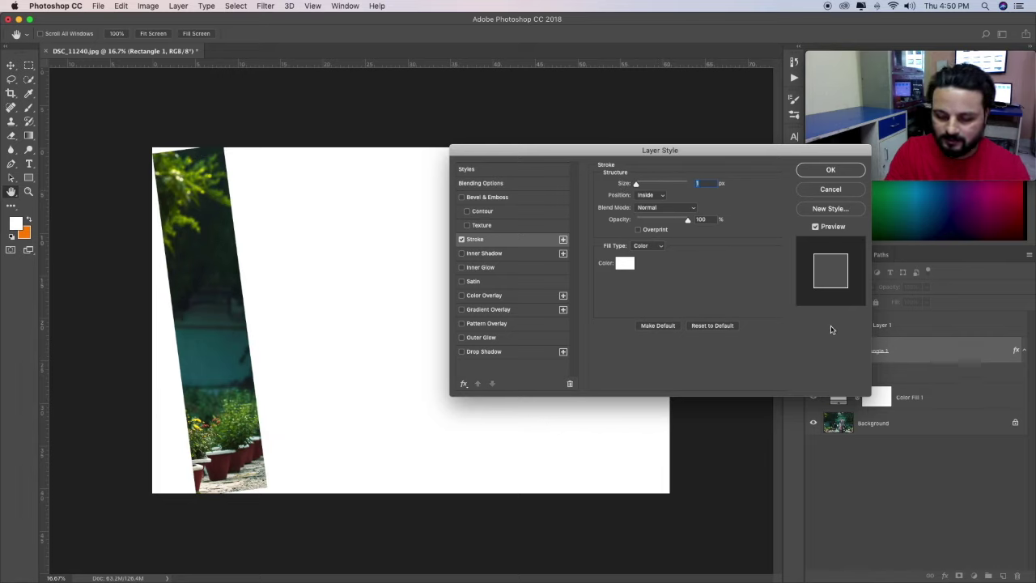
type("5")
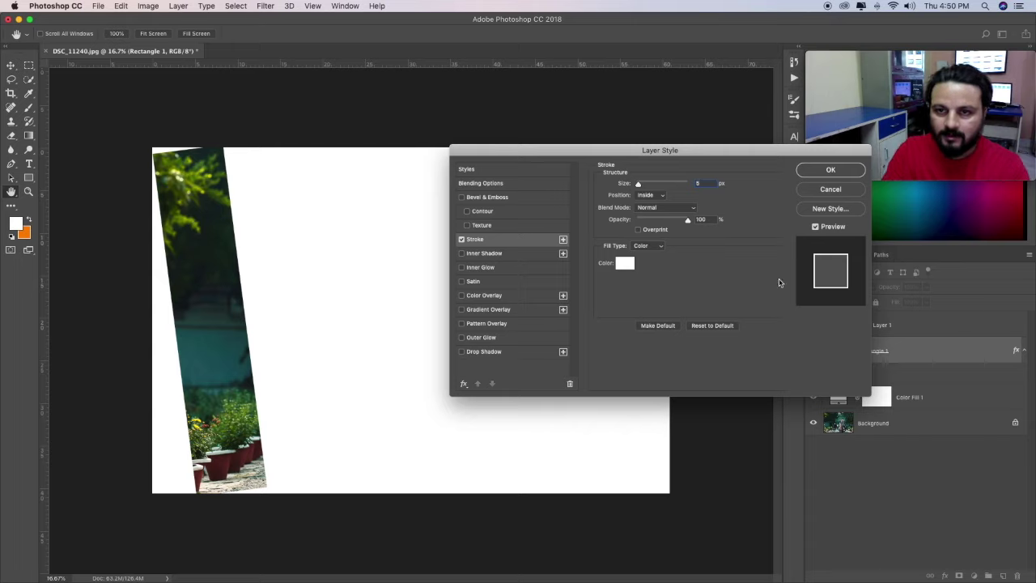
left_click(663, 198)
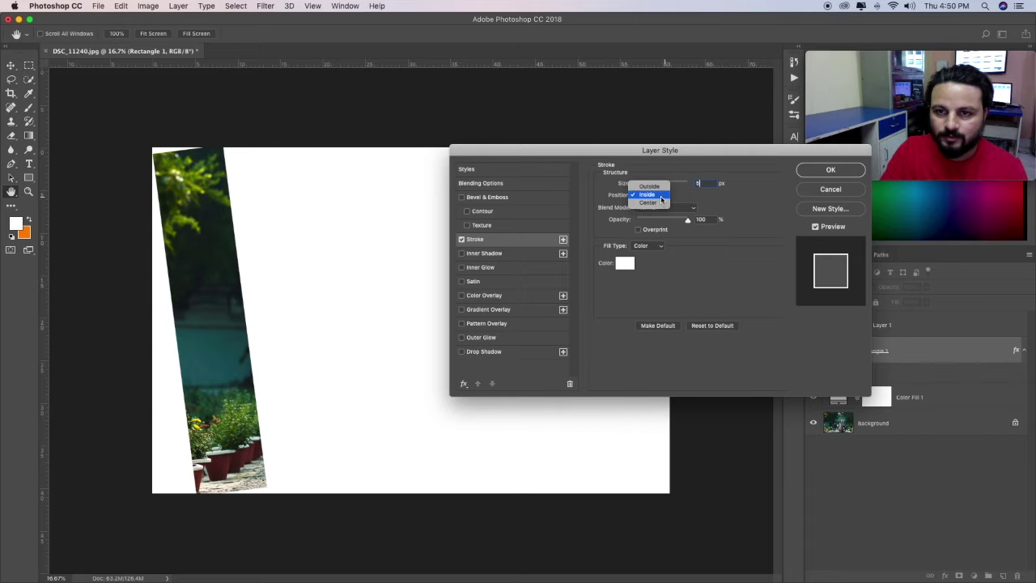
left_click(647, 194)
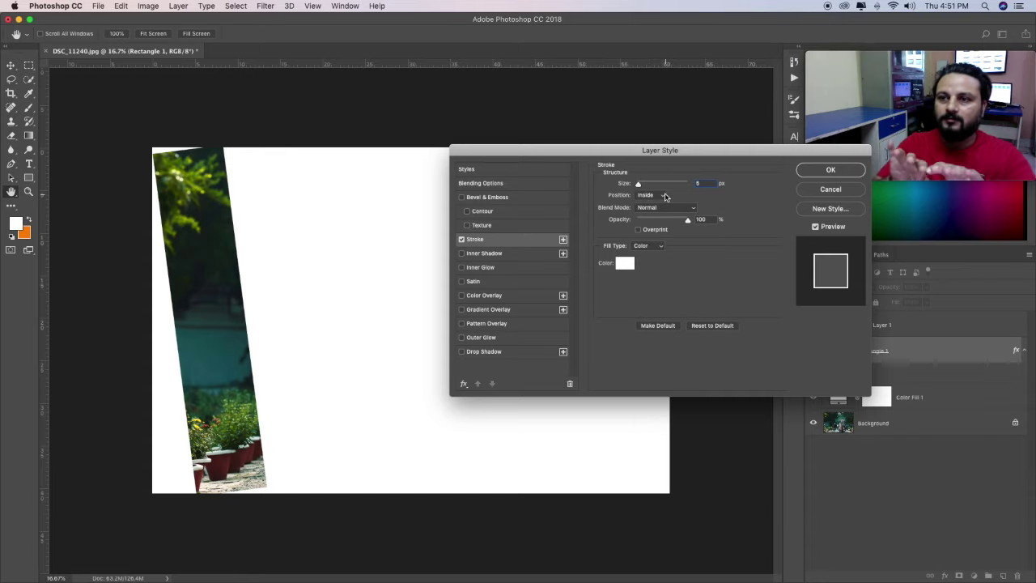
left_click(664, 197)
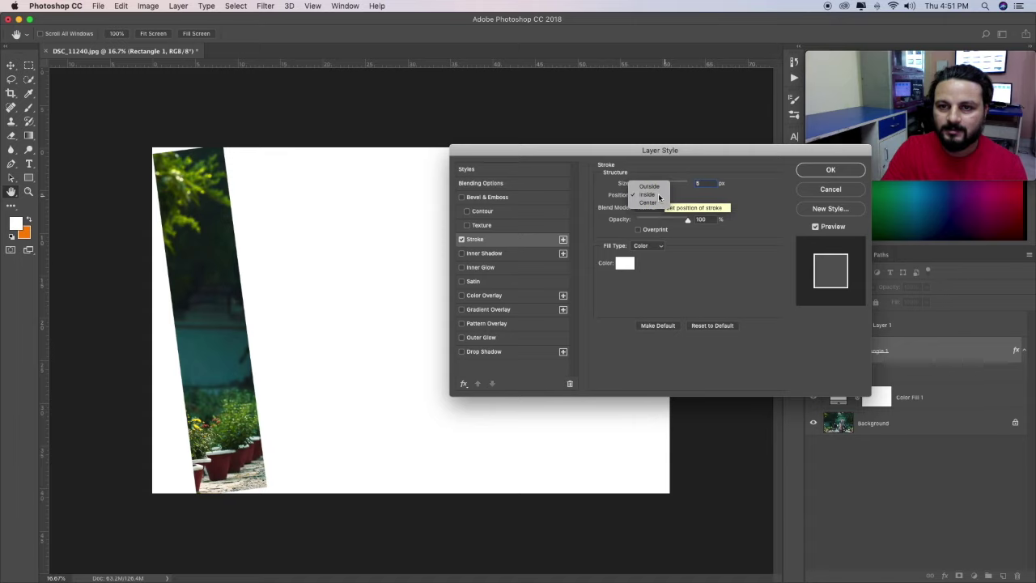
left_click(664, 197)
left_click(485, 353)
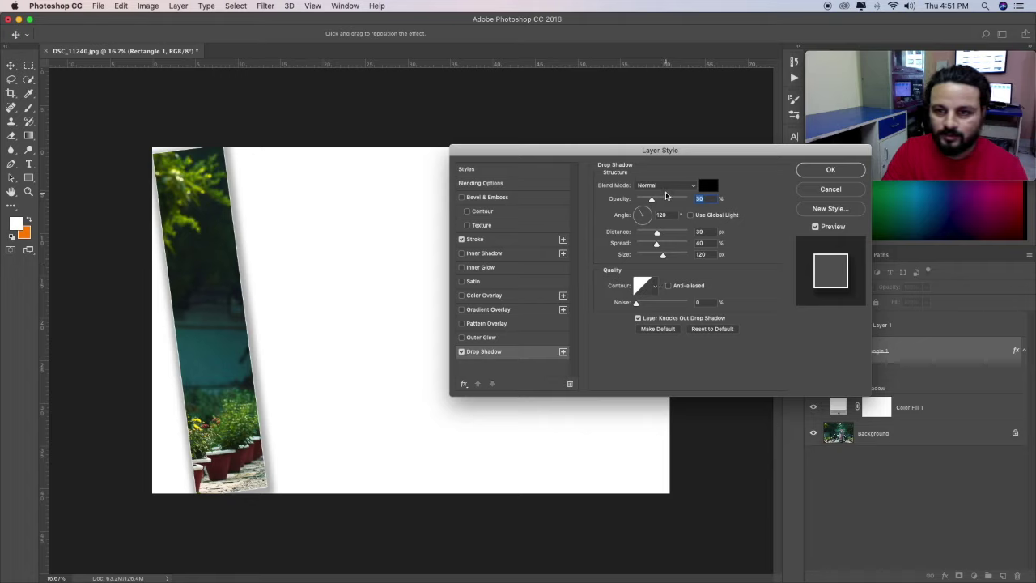
Set the drop shadow to 25% opacity, 19 px distance, 19% spread and 35 px size
left_click_drag(652, 200, 648, 199)
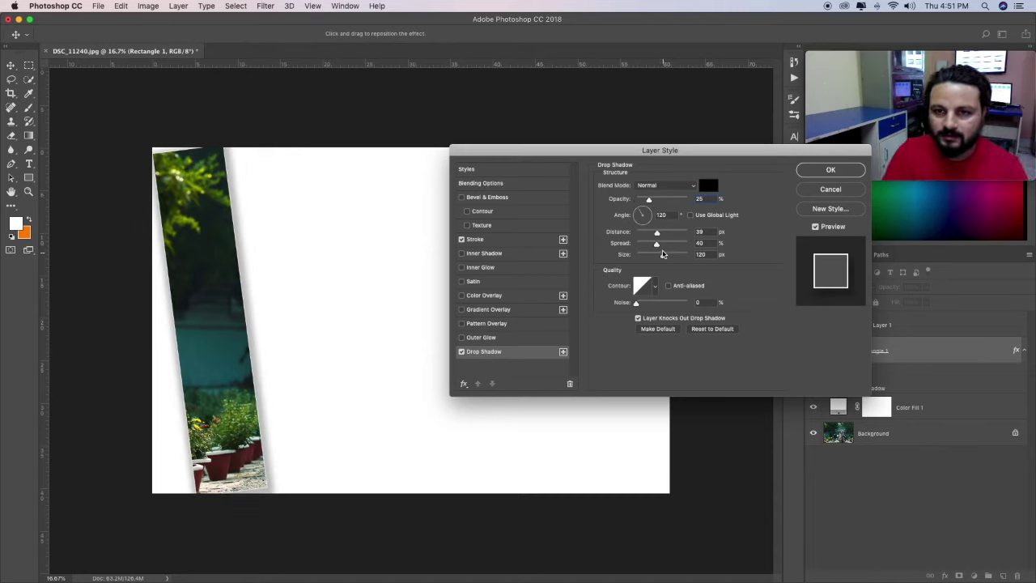
left_click(659, 235)
left_click_drag(659, 234, 648, 235)
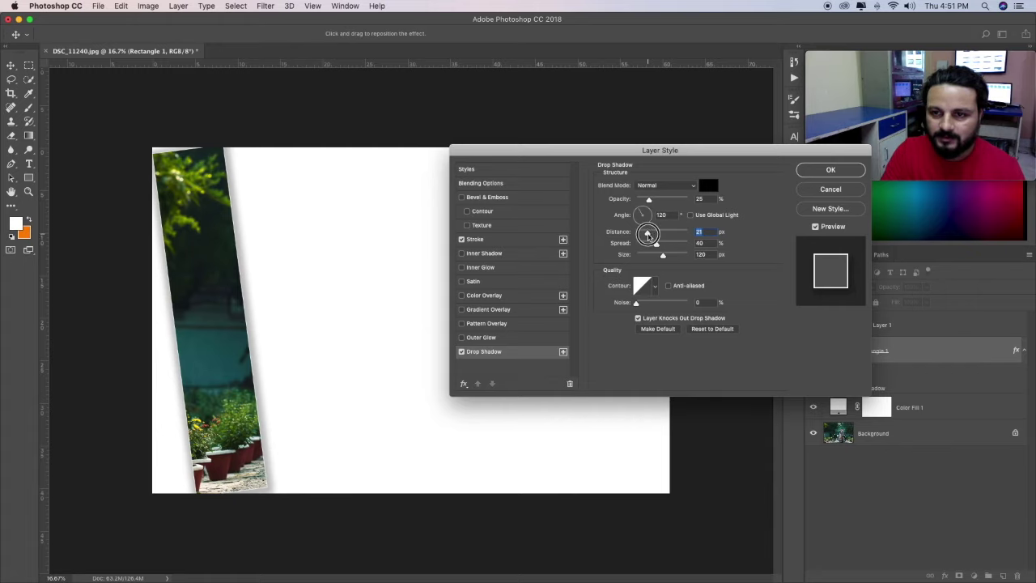
left_click_drag(647, 235, 645, 245)
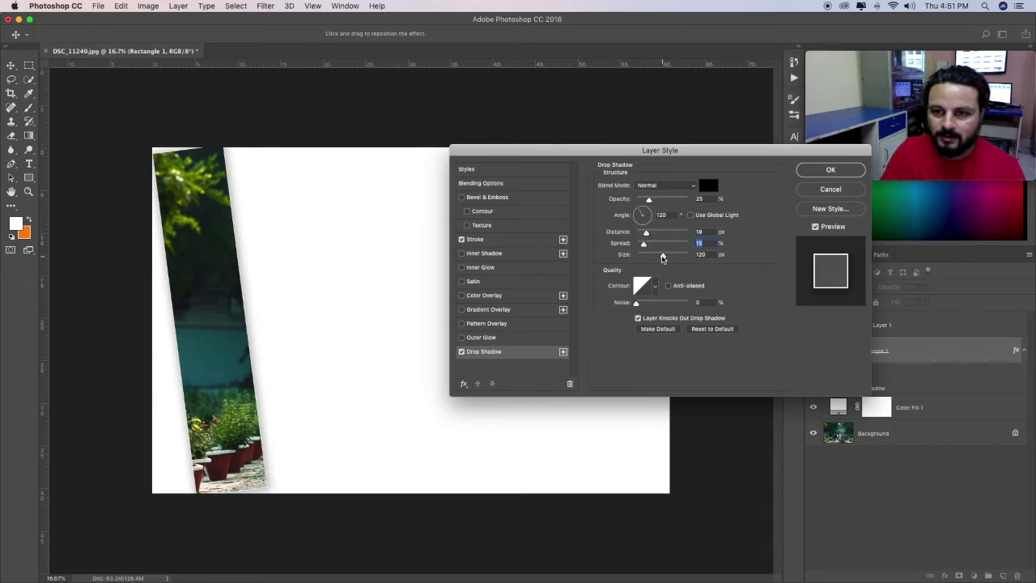
mouse_move(661, 258)
left_mouse_down()
mouse_move(681, 256)
mouse_move(636, 254)
mouse_move(645, 256)
left_mouse_up()
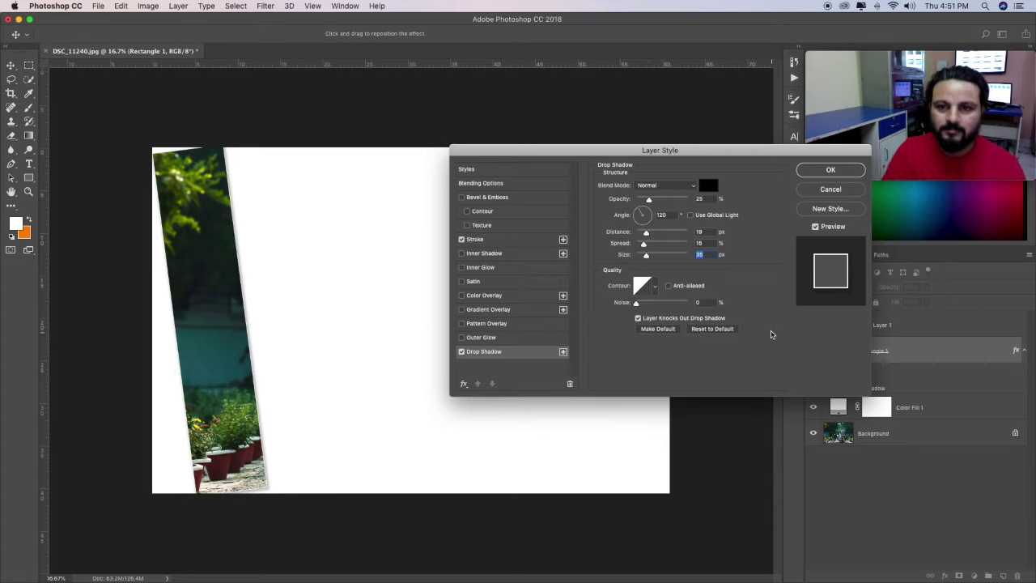
Choose the Linear shadow contour and confirm the layer styles
left_click(656, 288)
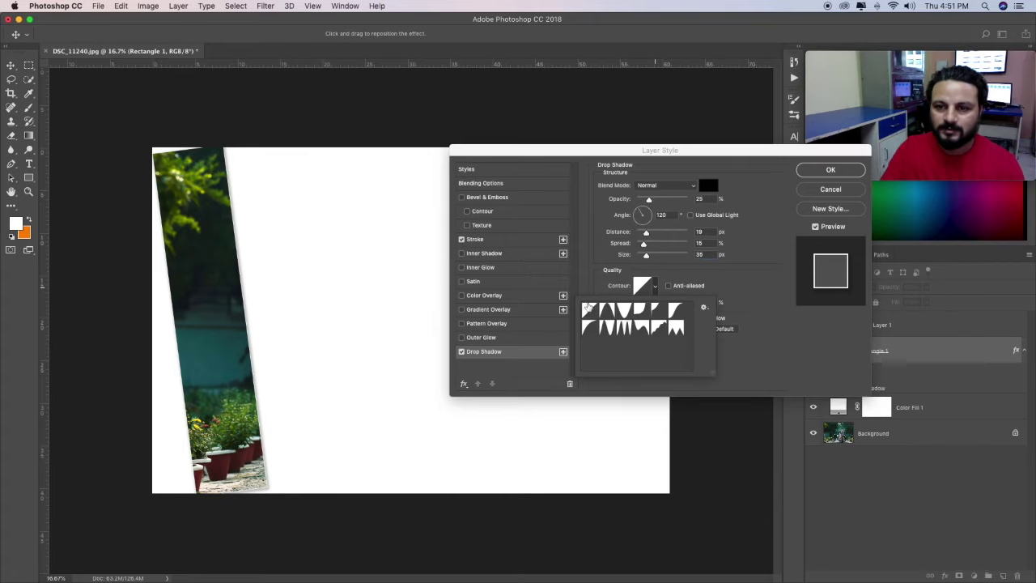
left_click(610, 316)
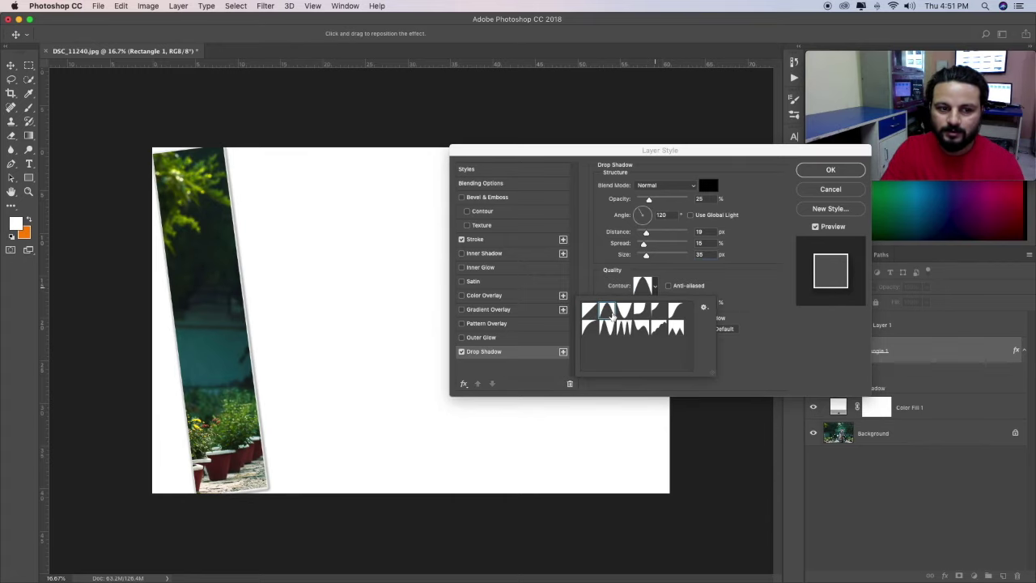
left_click(636, 314)
left_click(674, 311)
left_click(648, 328)
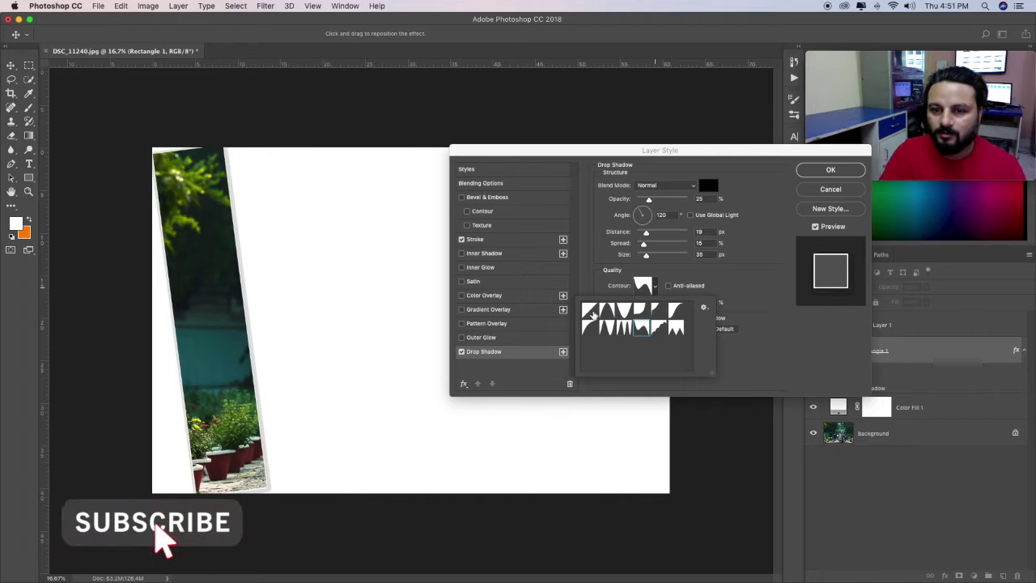
left_click(590, 313)
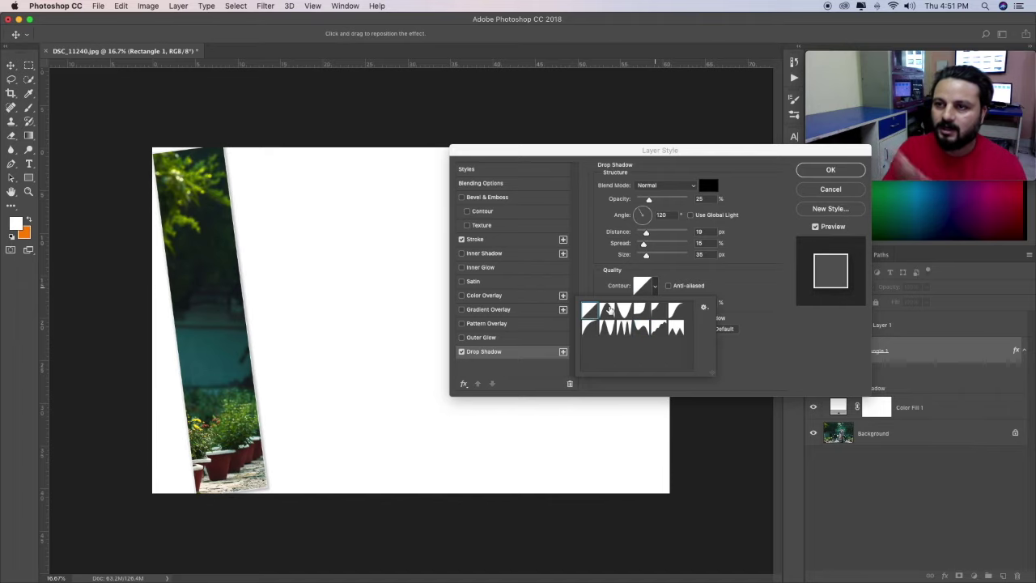
key("Return")
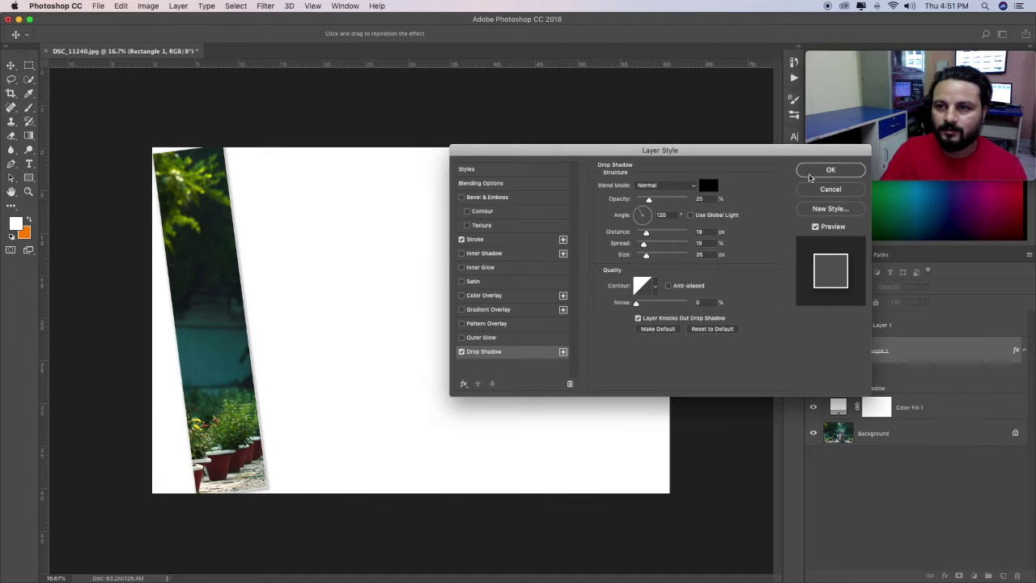
key("Return")
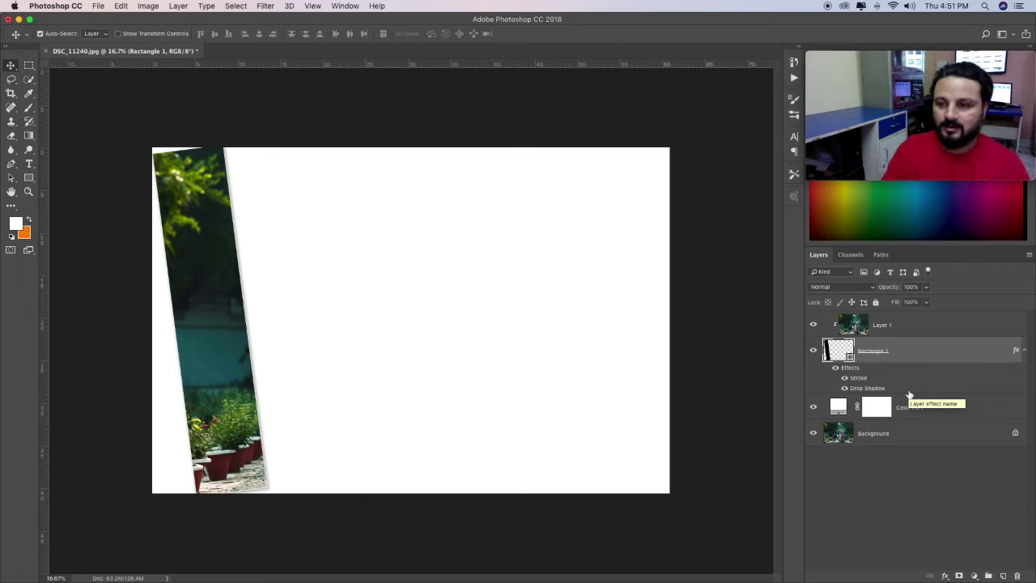
Group Layer 1 and Rectangle 1 into Group 1, then duplicate it as Group 1 copy
left_click(894, 326)
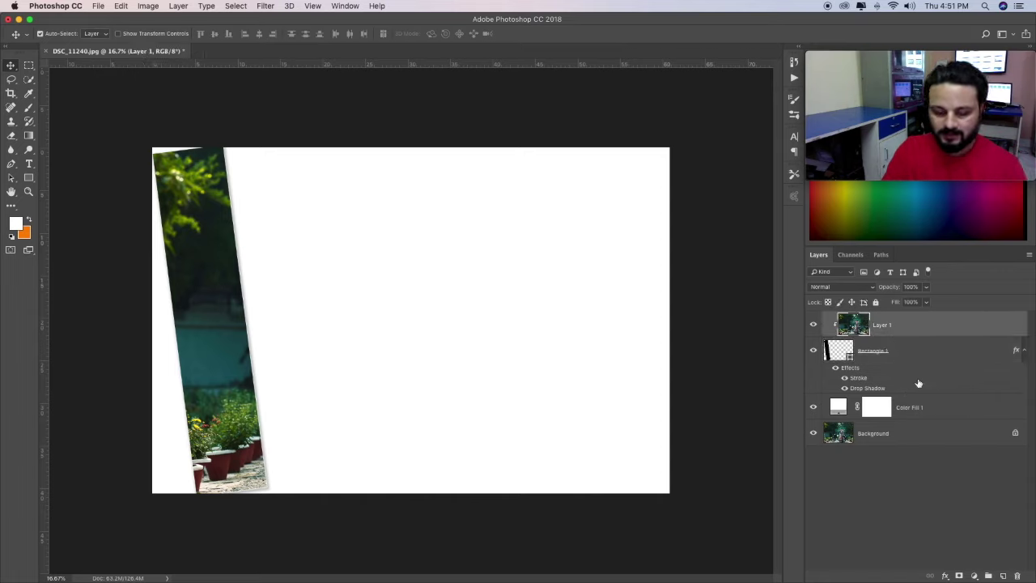
left_click(902, 357, "shift")
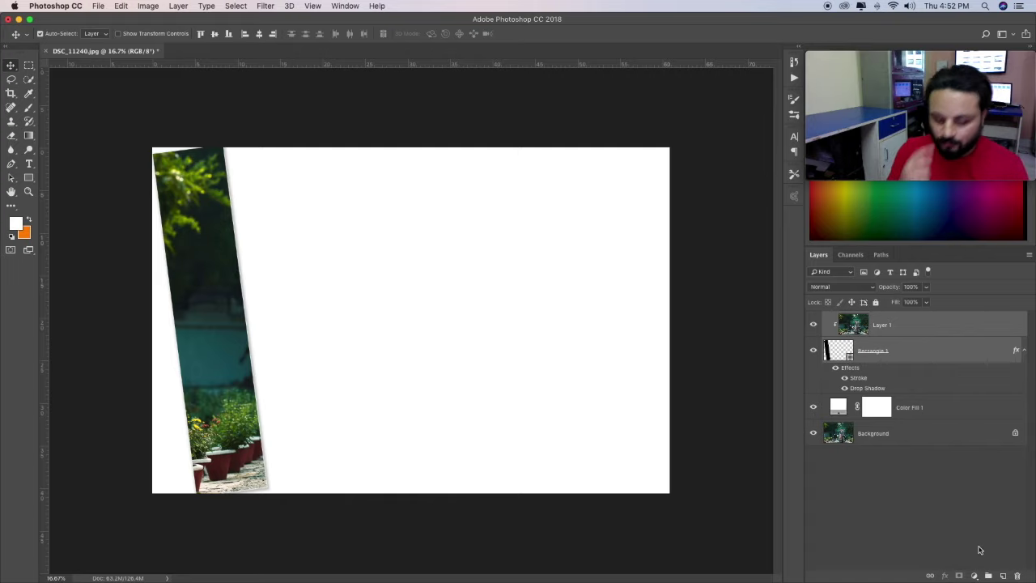
key("ctrl+j")
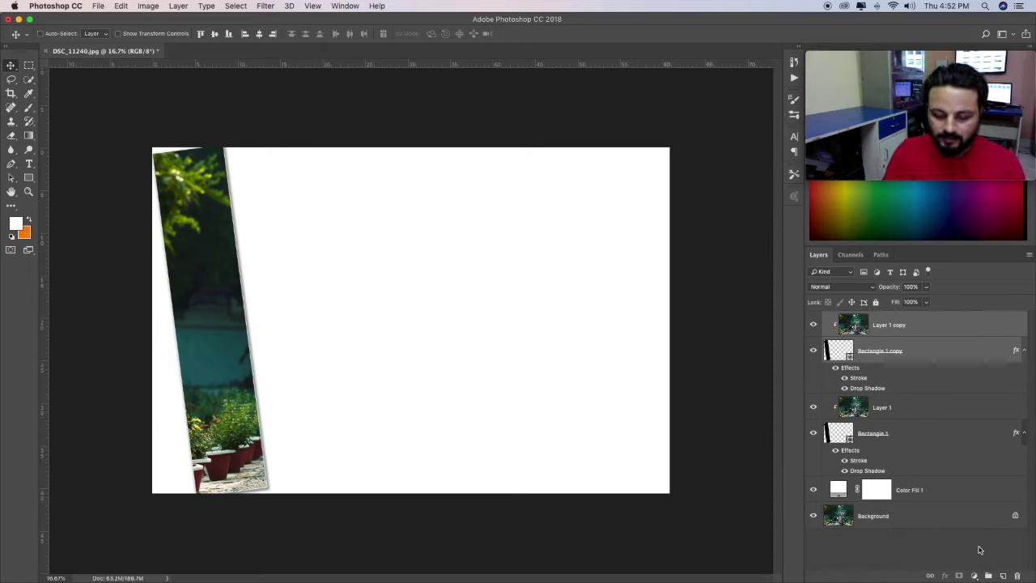
key("ctrl+z")
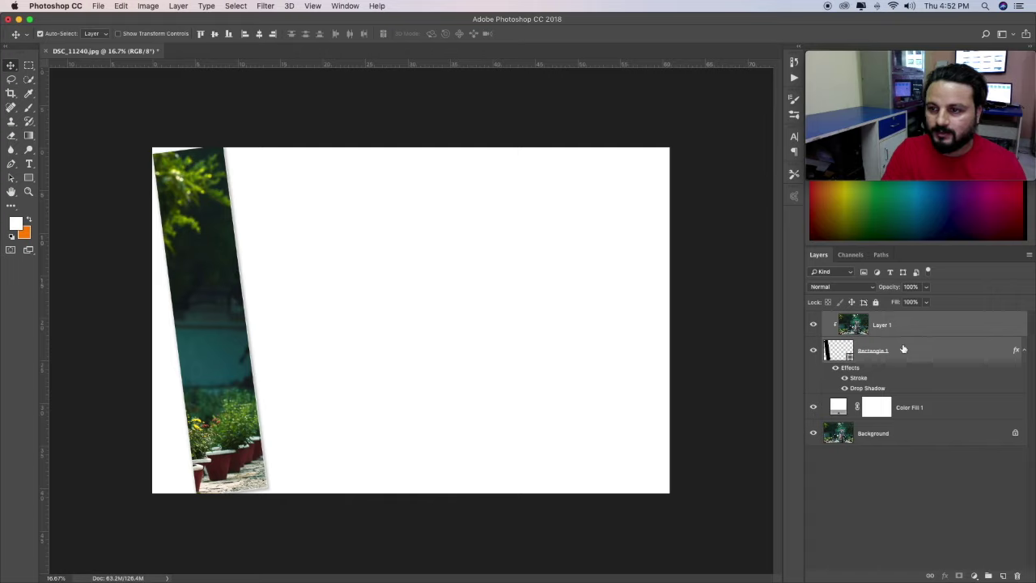
left_click(988, 575)
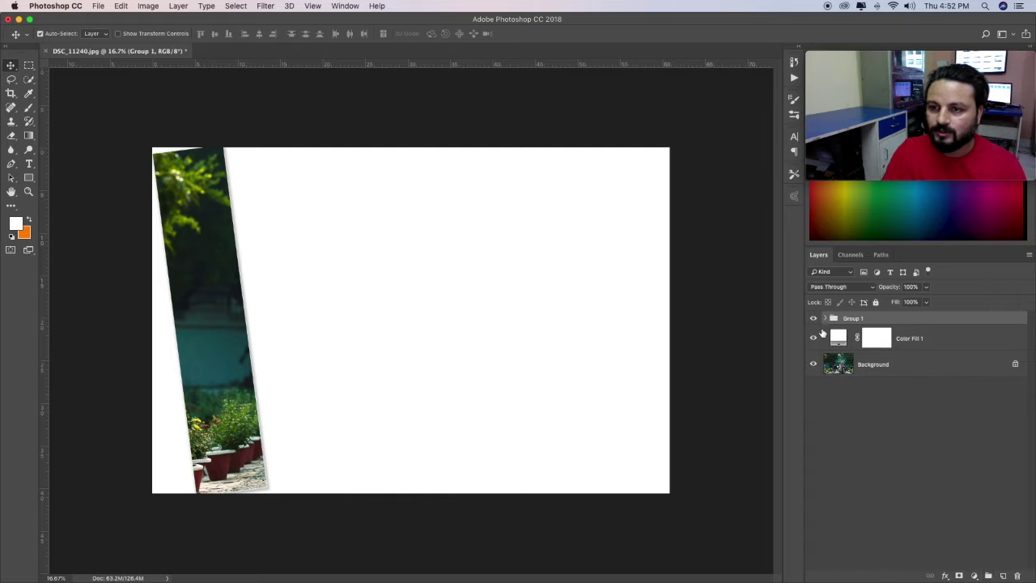
left_click(814, 319)
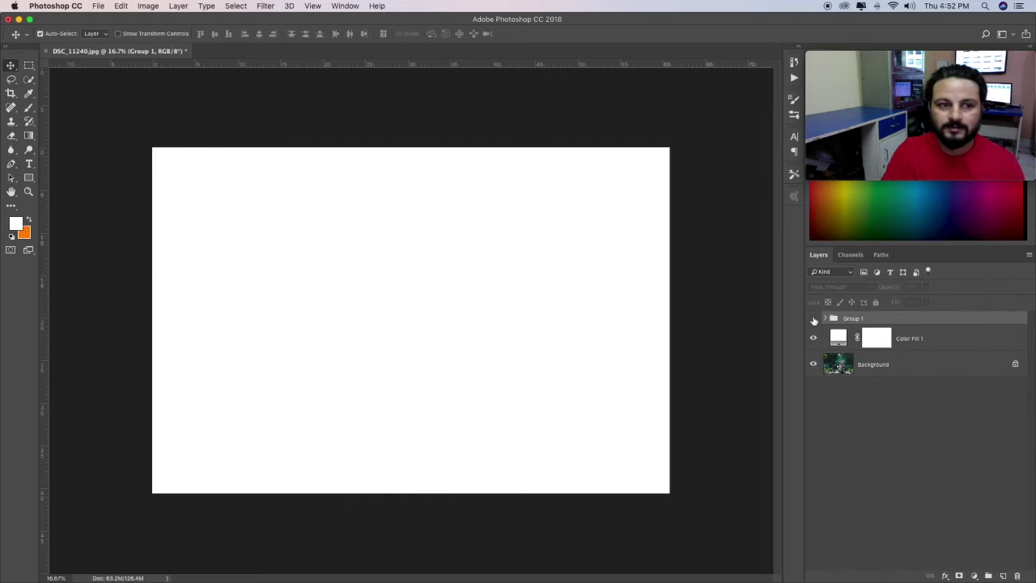
left_click(813, 319)
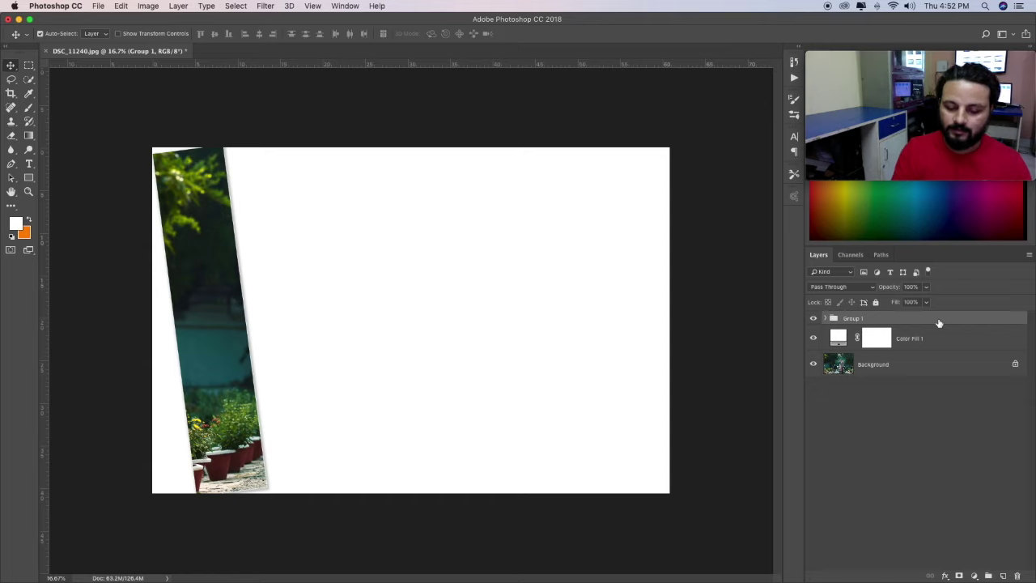
key("ctrl+j")
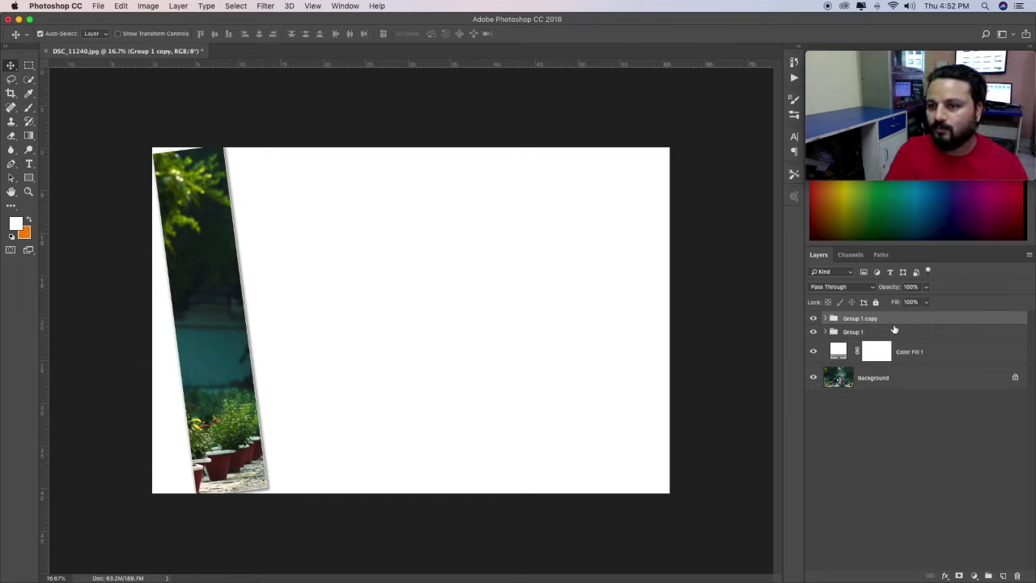
left_click(825, 318)
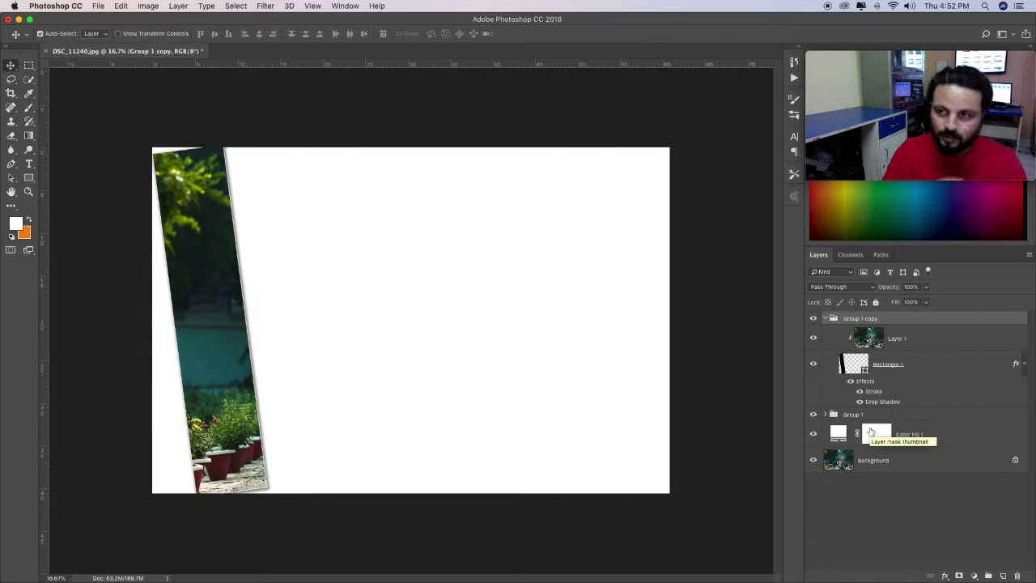
Shift the copied frame right over the rear wheel, tilt it about 1.7° and narrow it slightly
left_click(902, 366)
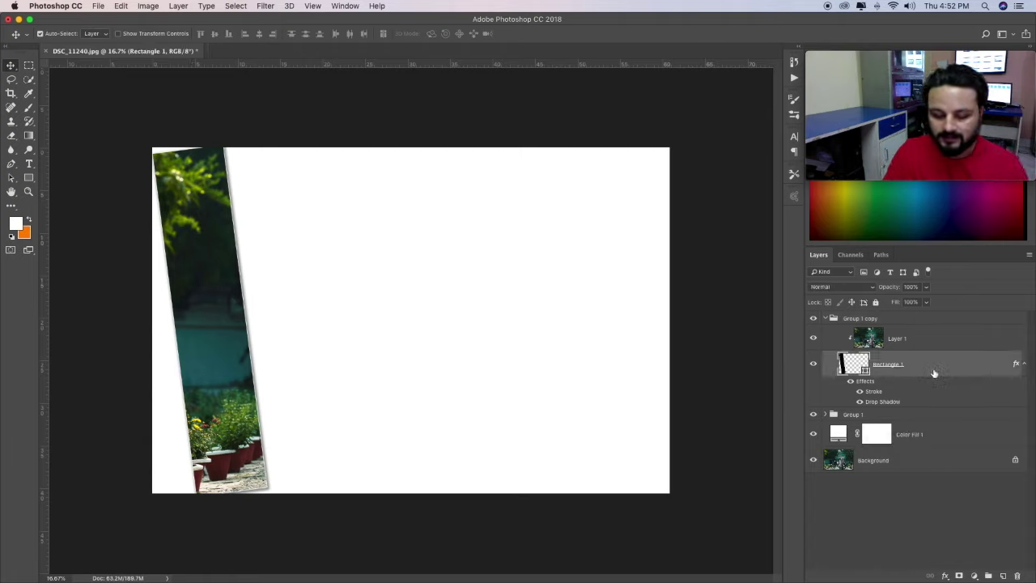
key("ctrl+t")
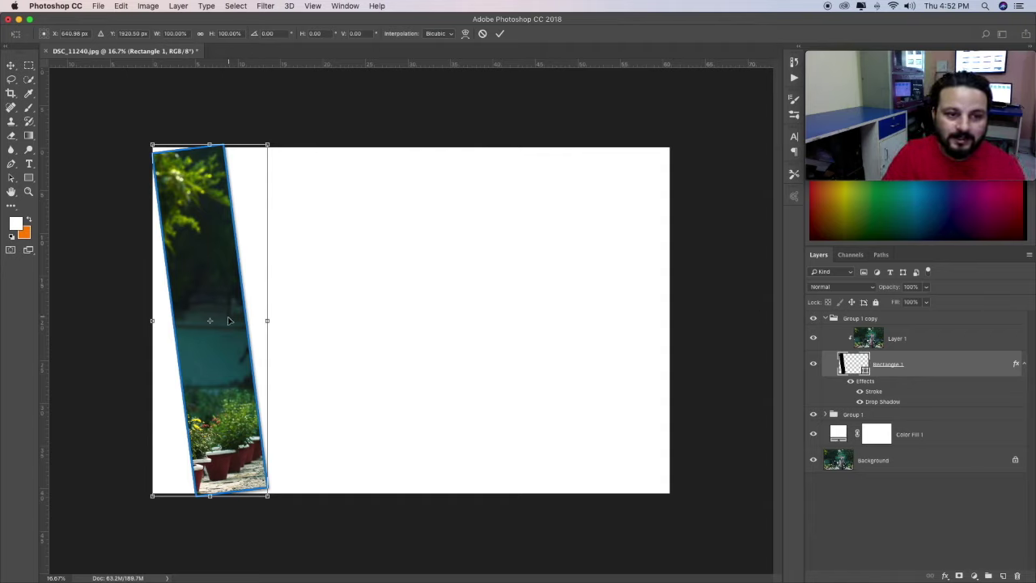
left_click_drag(238, 311, 293, 304)
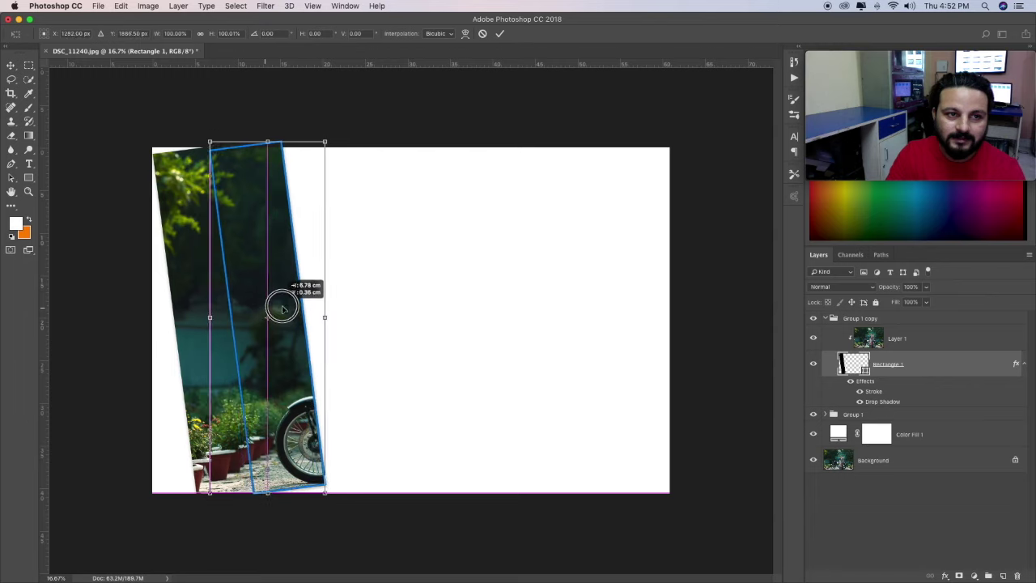
left_click_drag(293, 304, 298, 307)
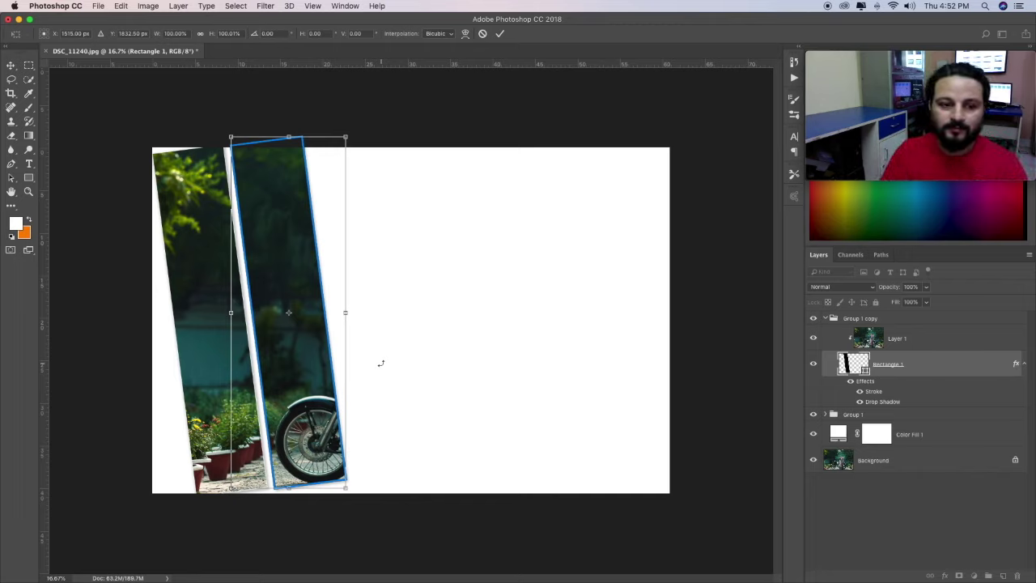
left_click_drag(350, 490, 345, 495)
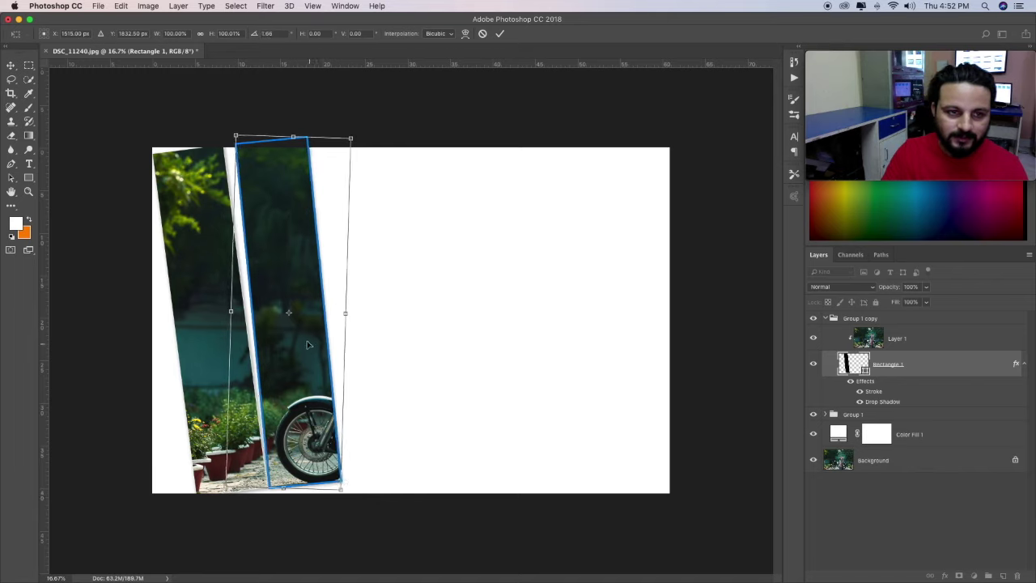
left_click_drag(303, 352, 300, 355)
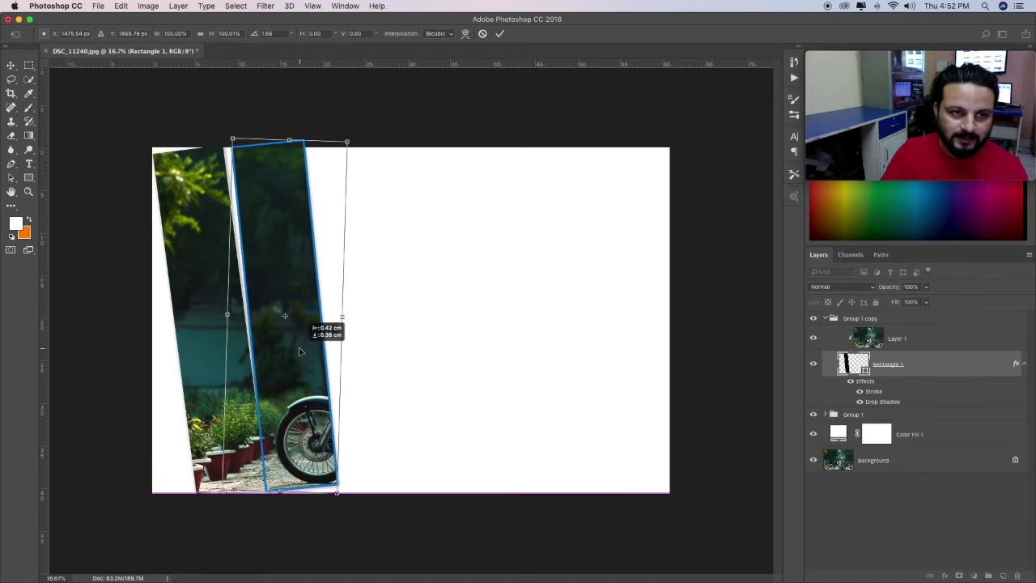
left_click_drag(343, 494, 339, 505)
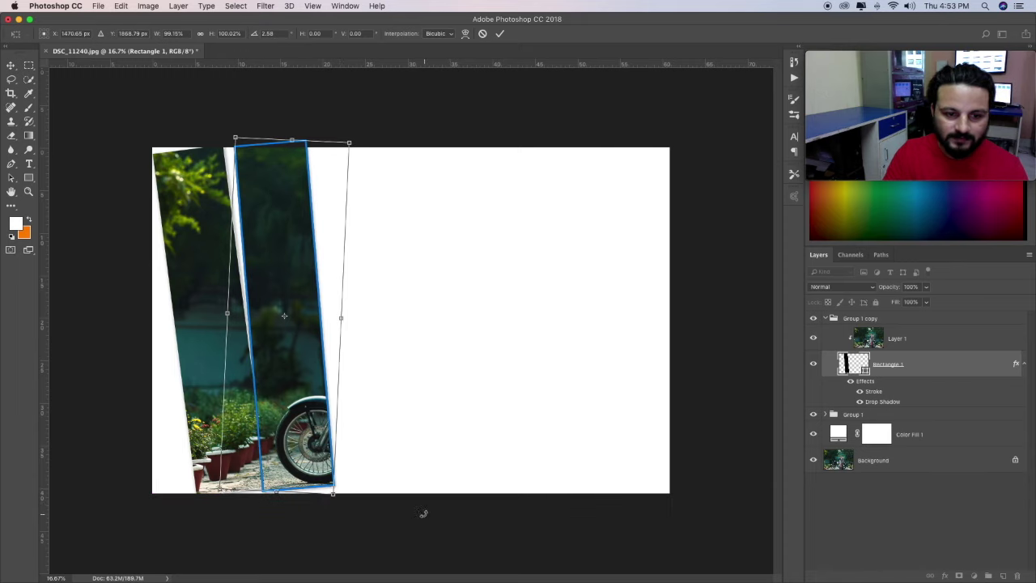
key("Return")
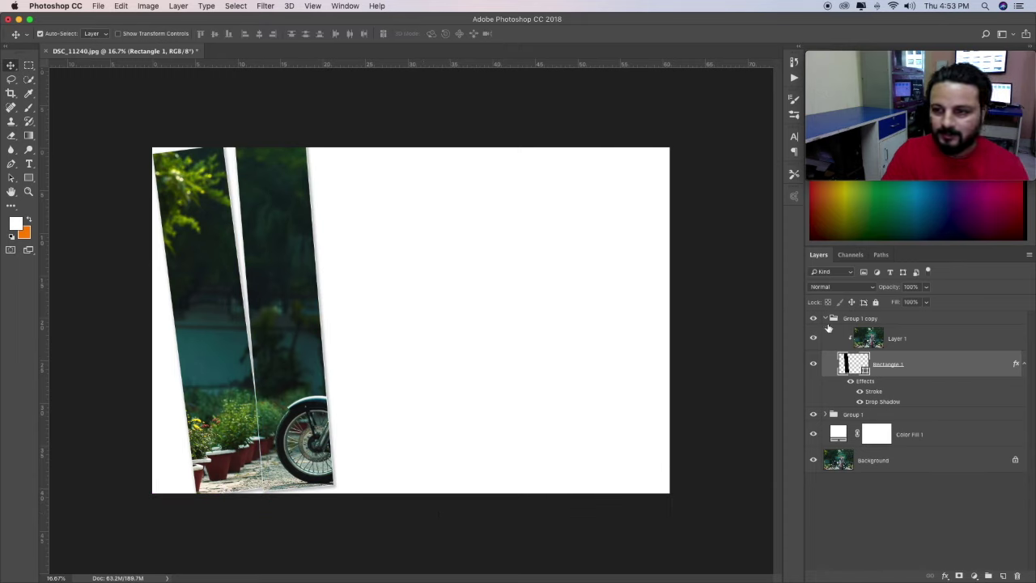
left_click(825, 318)
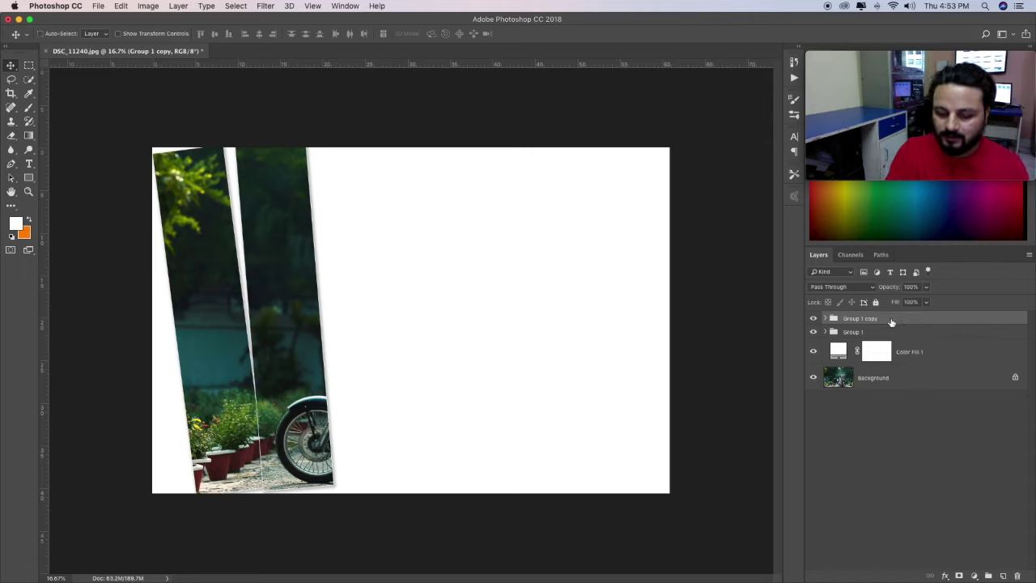
key("ctrl+j")
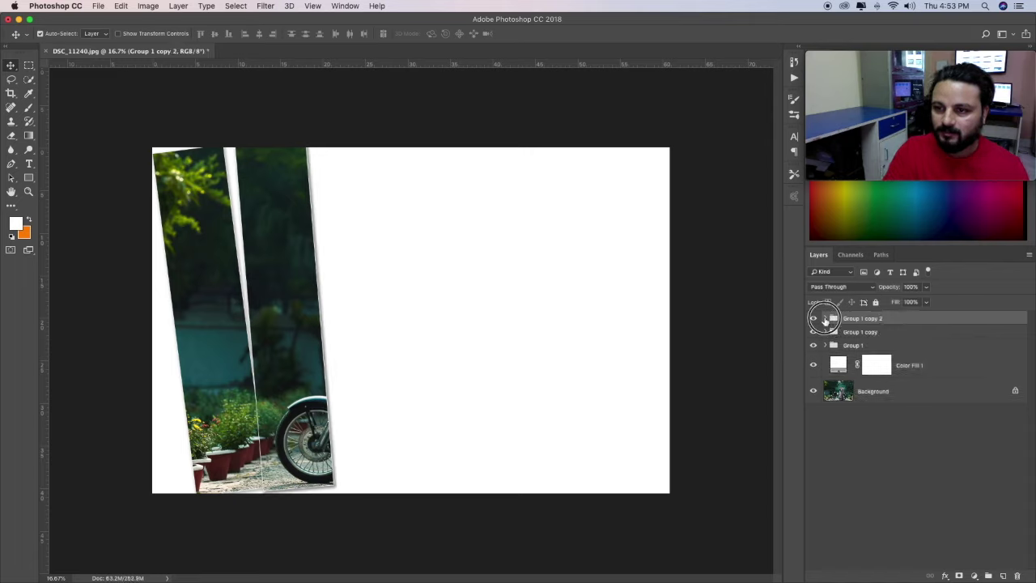
Move Group 1 copy 2's frame right over the motorbike, rotated -3.88° and scaled to 96%
left_click(825, 319)
left_click(894, 366)
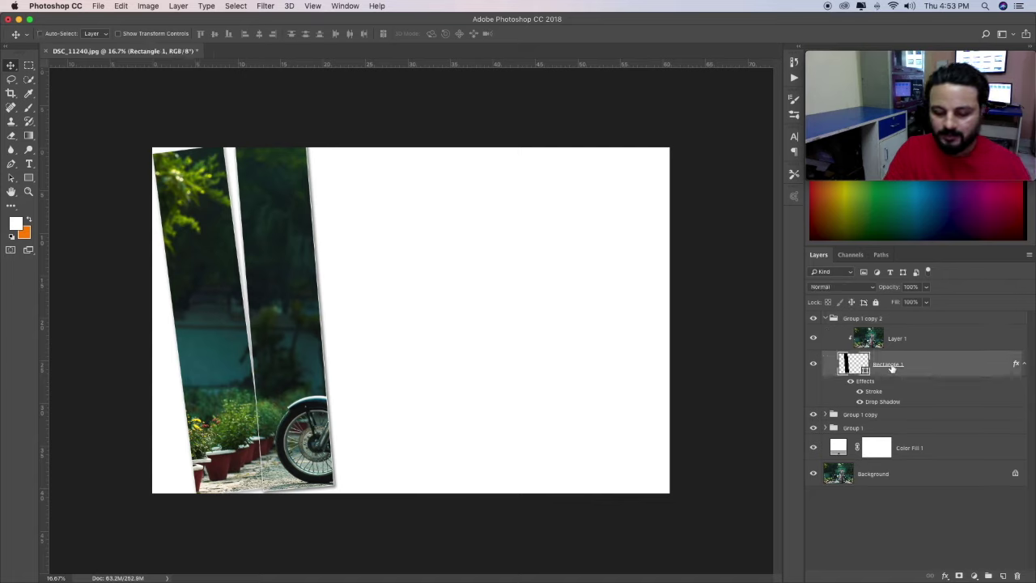
key("ctrl+t")
left_click_drag(297, 332, 374, 333)
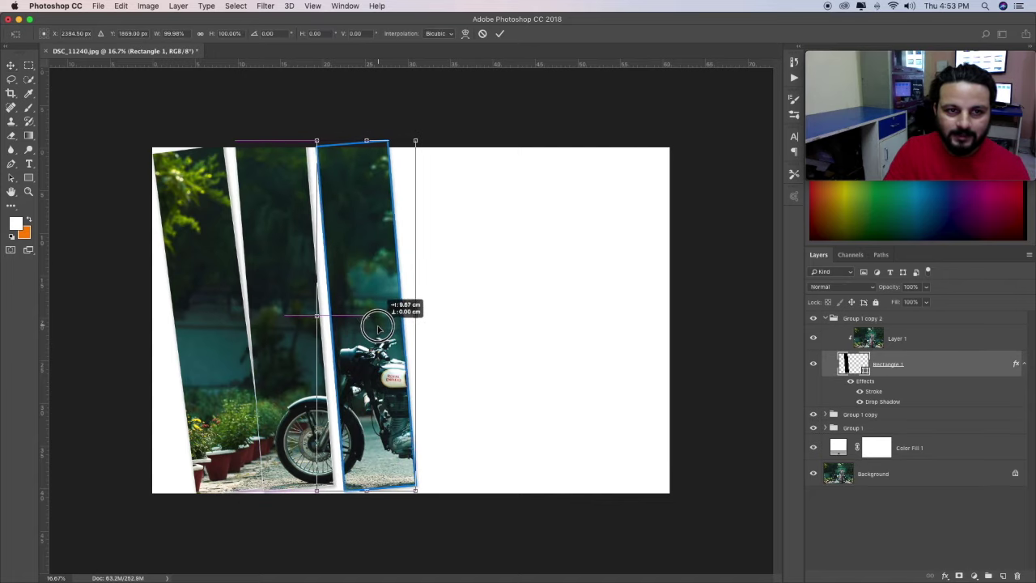
left_click_drag(422, 501, 427, 489)
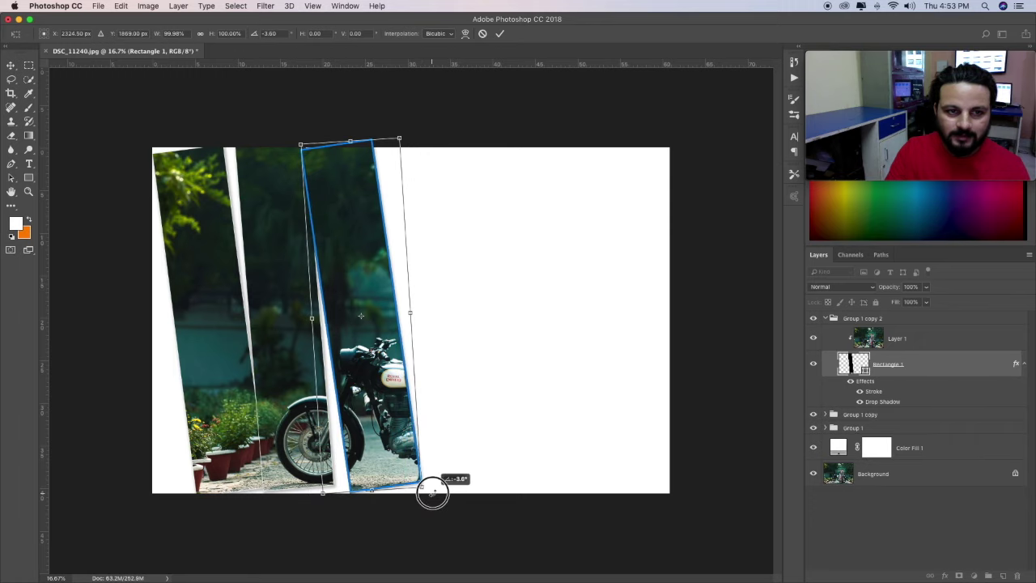
left_click_drag(354, 422, 343, 414)
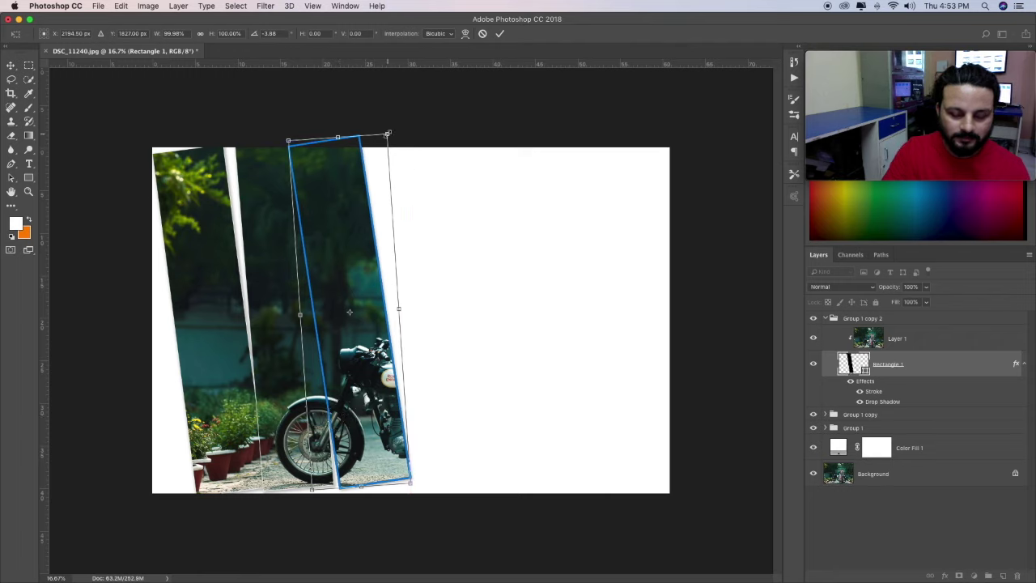
left_click_drag(387, 134, 380, 147)
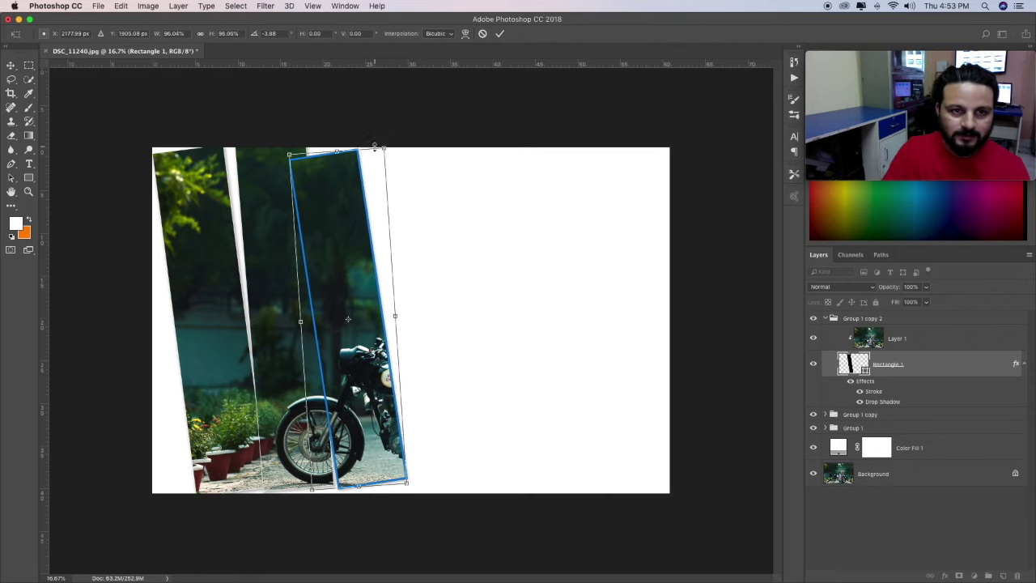
key("Return")
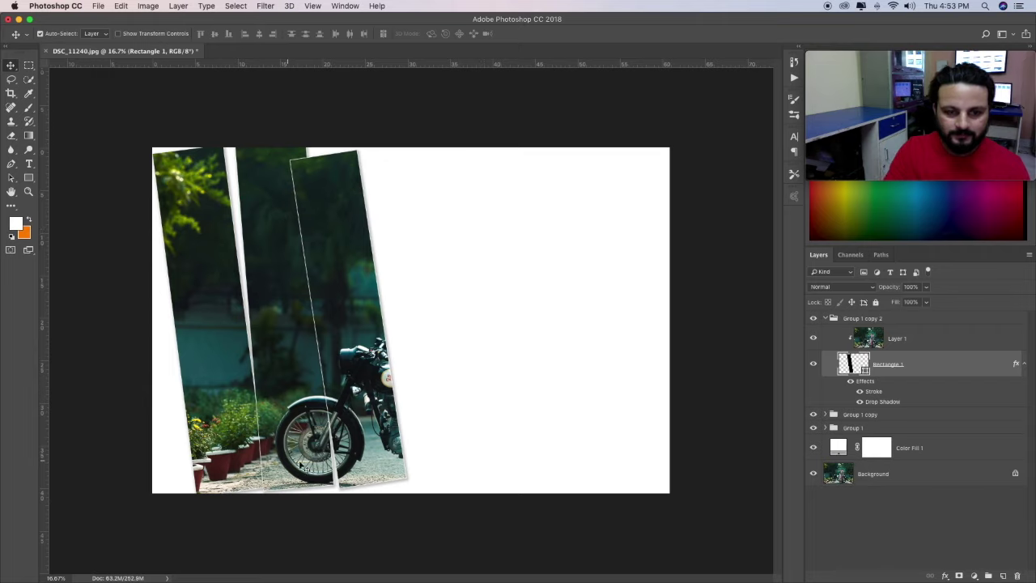
left_click(824, 317)
left_click(898, 319)
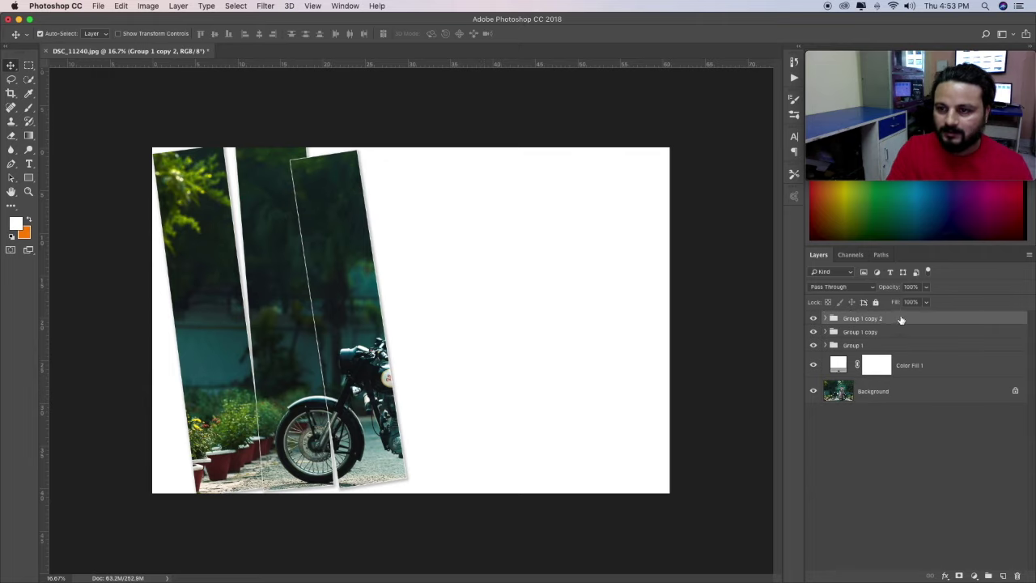
Make Group 1 copy 3 with its frame on the woman, rotated 5.7° clockwise, scaled ~95%, then duplicate it
key("super+j")
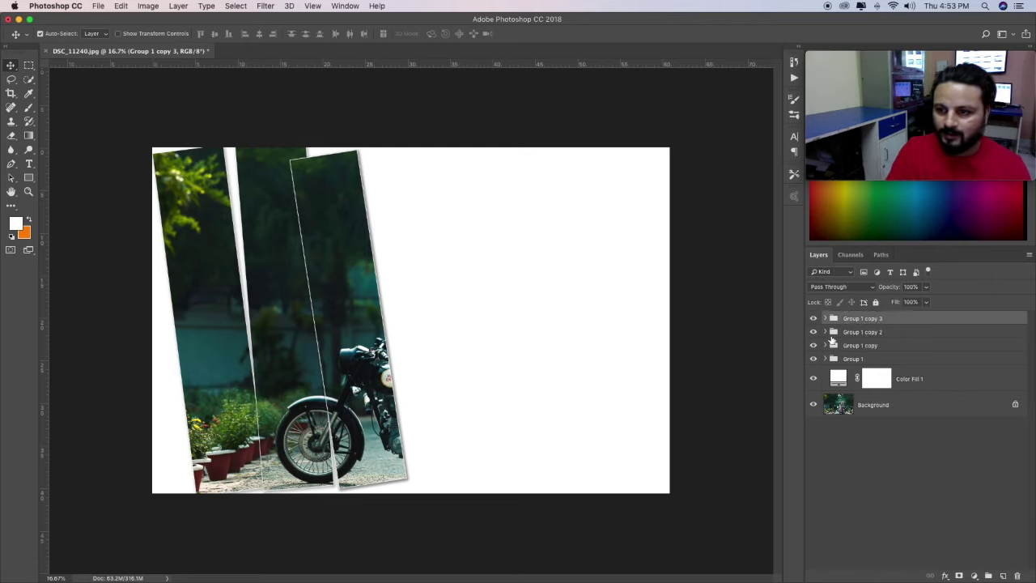
left_click(825, 319)
left_click(903, 365)
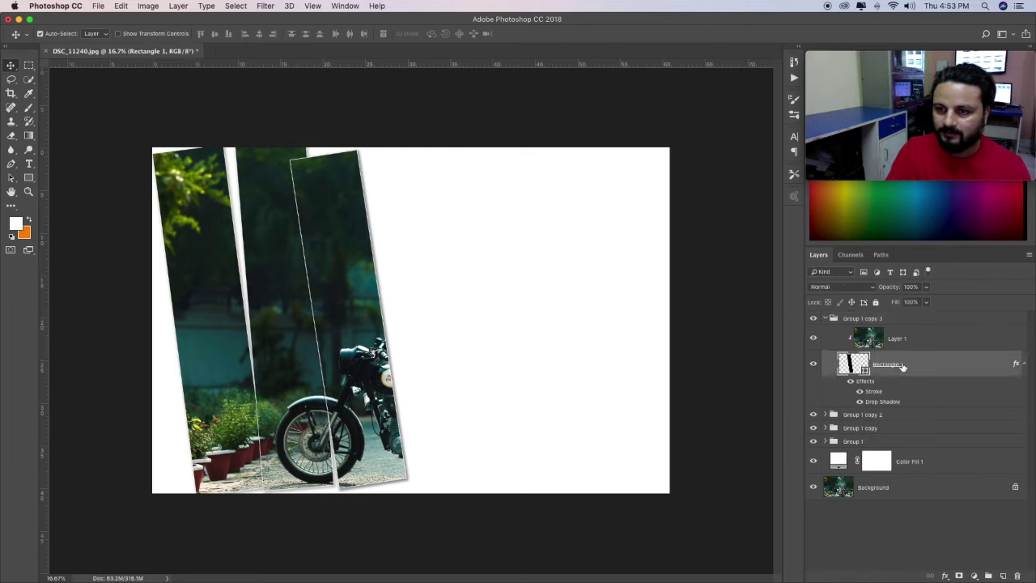
key("ctrl+t")
mouse_move(335, 313)
left_mouse_down()
mouse_move(441, 314)
mouse_move(415, 314)
left_mouse_up()
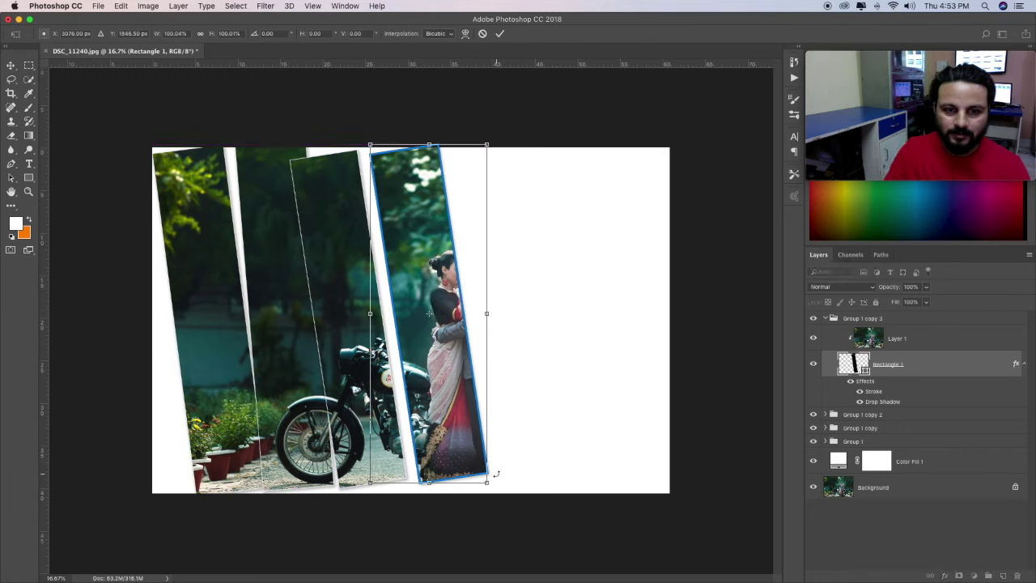
left_click_drag(496, 491, 474, 490)
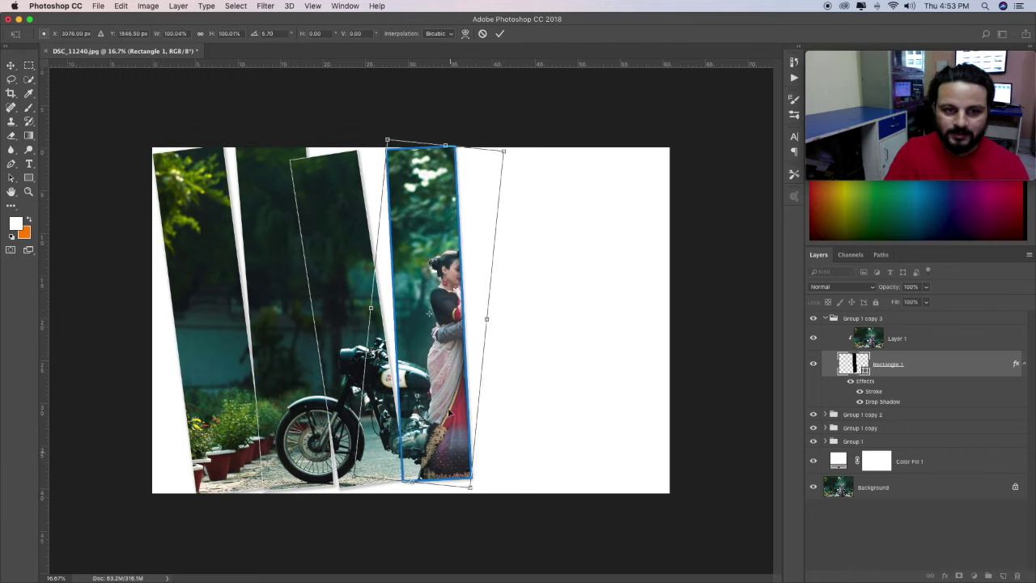
left_click_drag(433, 369, 438, 369)
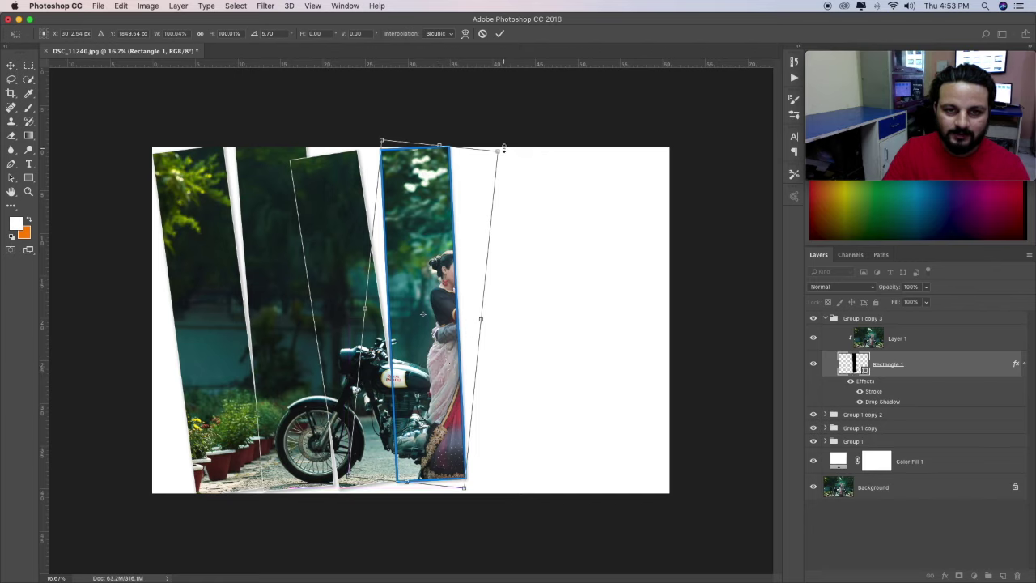
left_click_drag(499, 150, 489, 169)
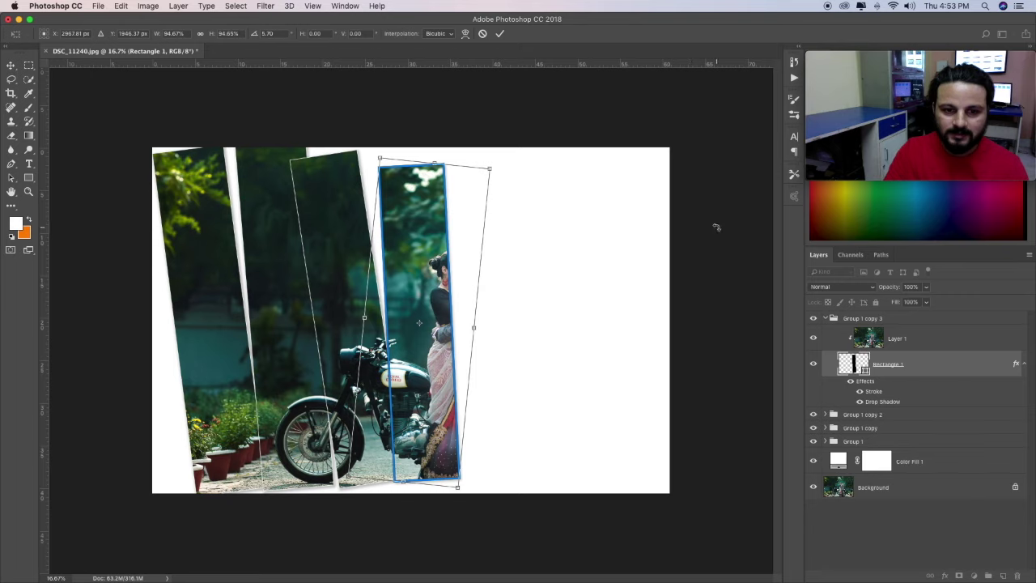
key("Return")
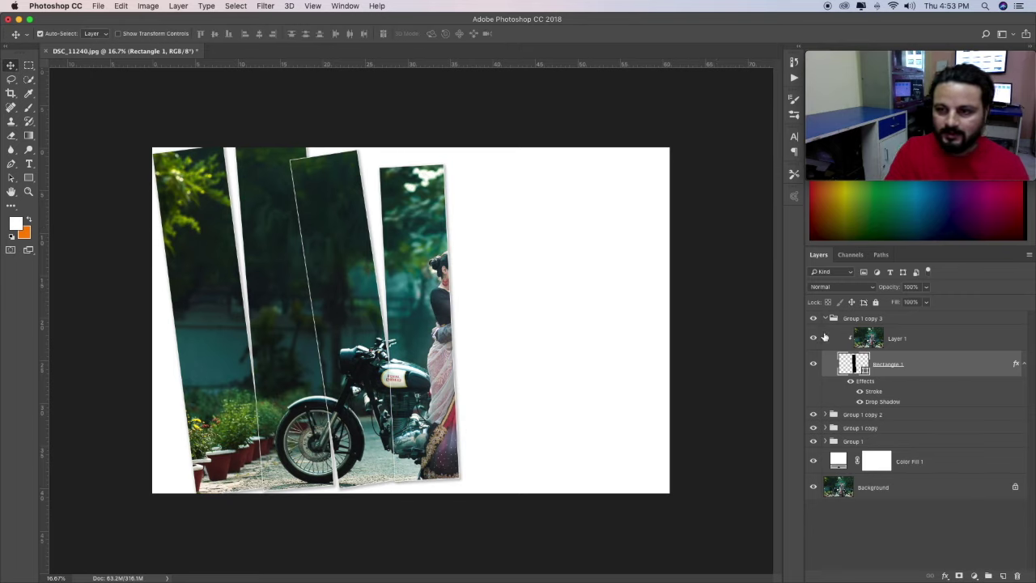
left_click(826, 318)
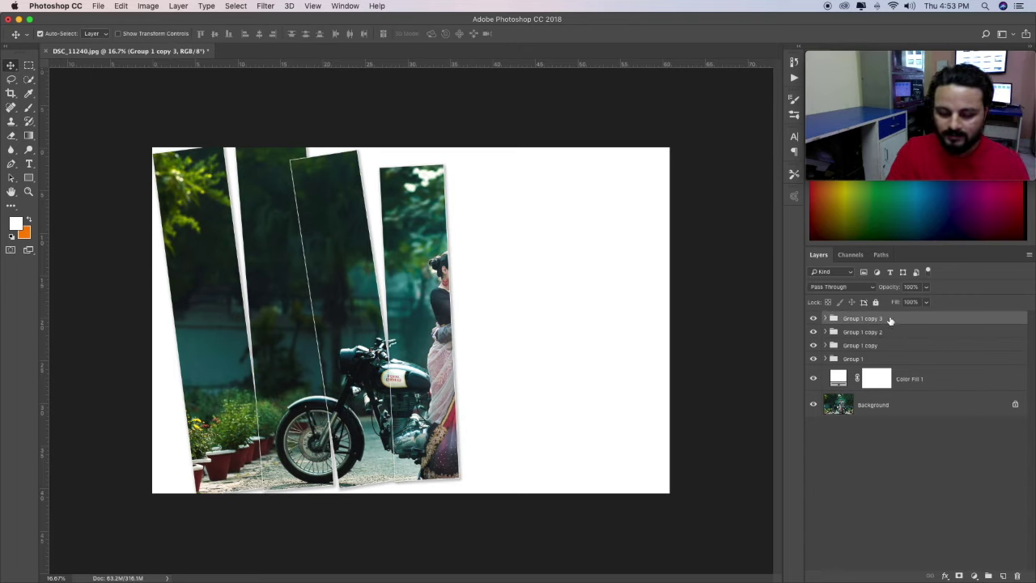
key("ctrl+j")
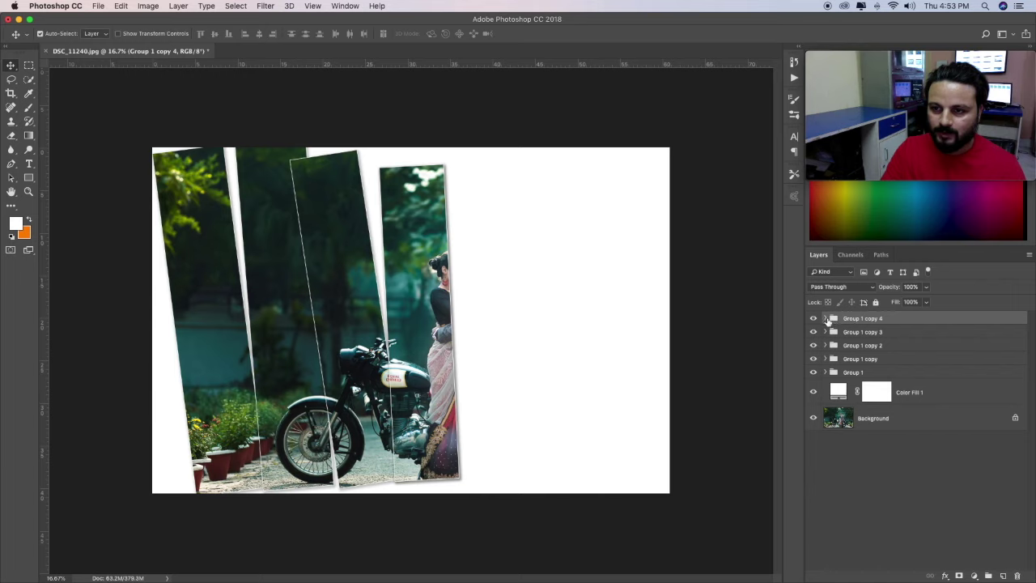
Move Group 1 copy 4's frame onto the embracing couple, tilted 5.9° anticlockwise and widened, then duplicate the group
left_click(826, 319)
left_click(898, 364)
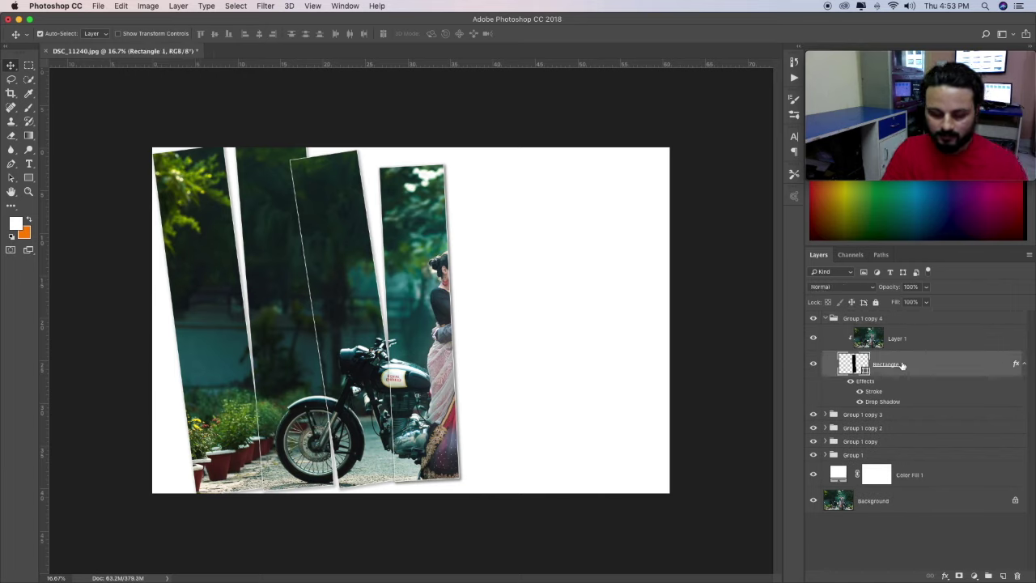
key("ctrl+t")
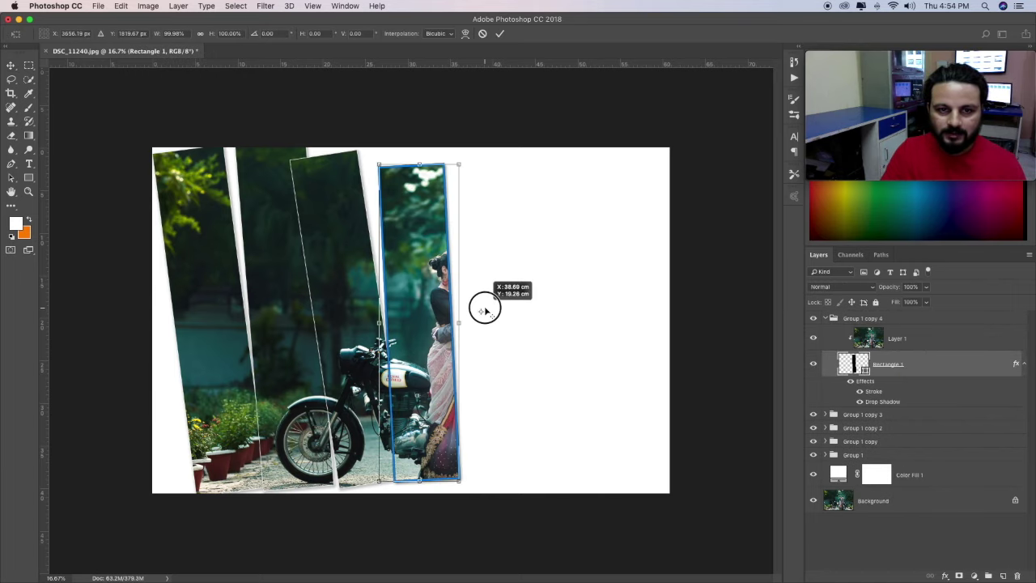
mouse_move(422, 309)
left_mouse_down()
mouse_move(515, 306)
mouse_move(484, 307)
left_mouse_up()
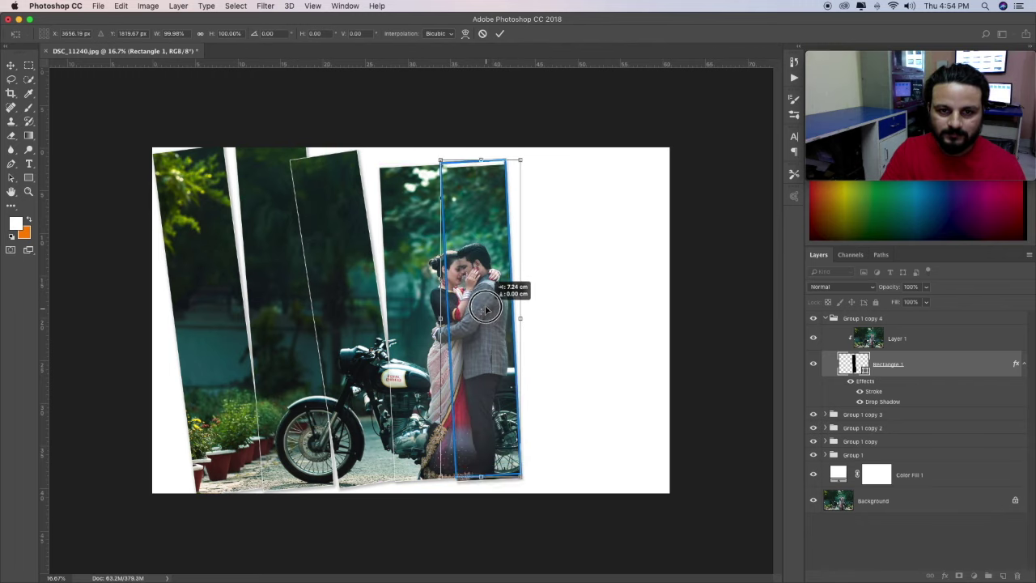
left_click_drag(525, 485, 544, 483)
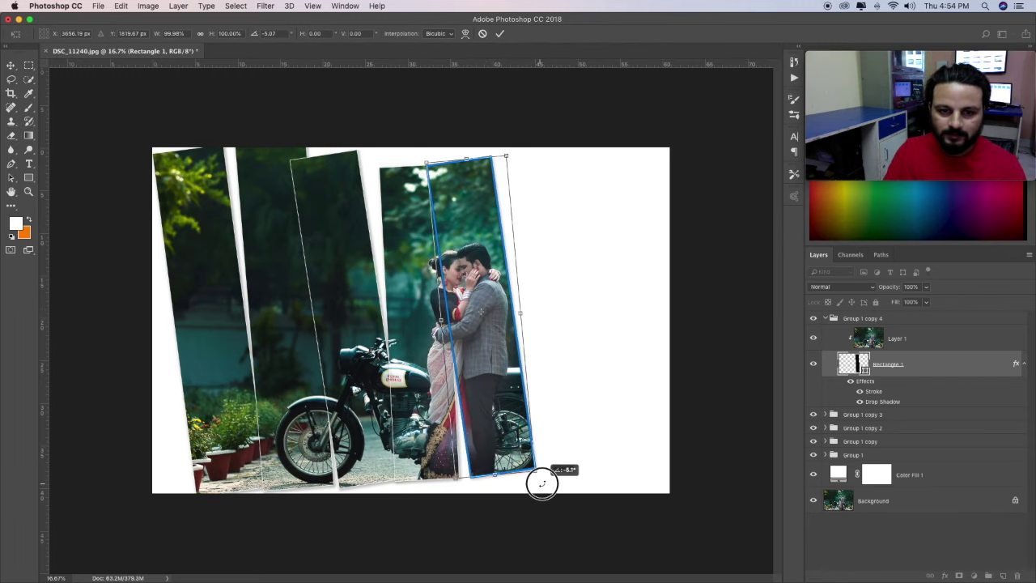
left_click_drag(497, 411, 484, 423)
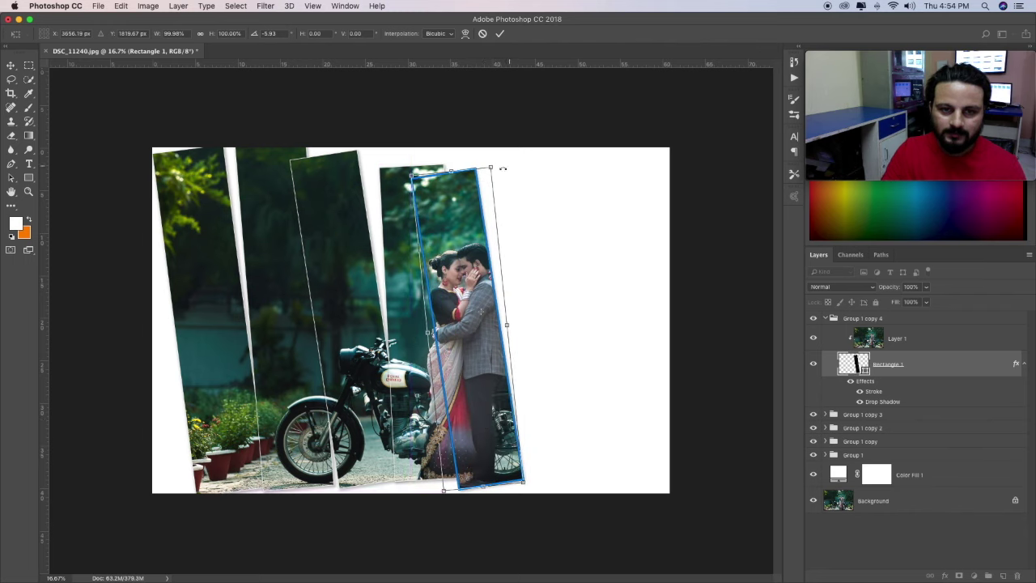
left_click_drag(491, 168, 509, 141)
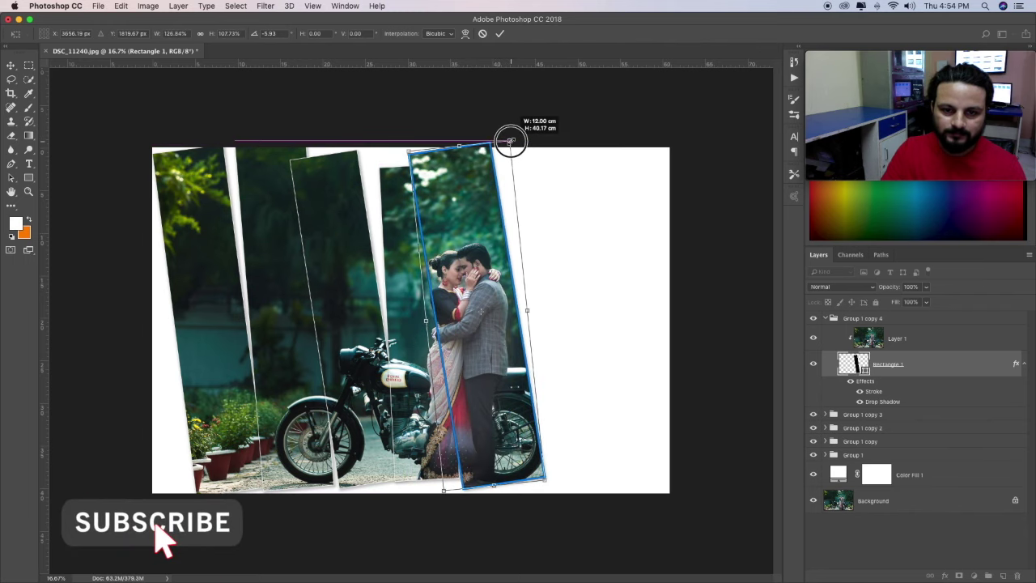
key("Return")
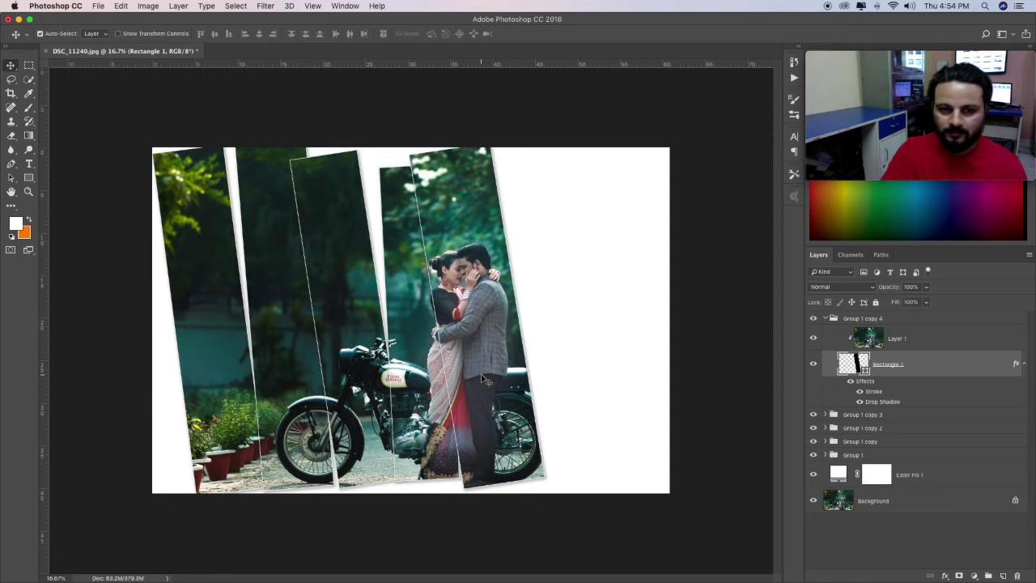
left_click(826, 318)
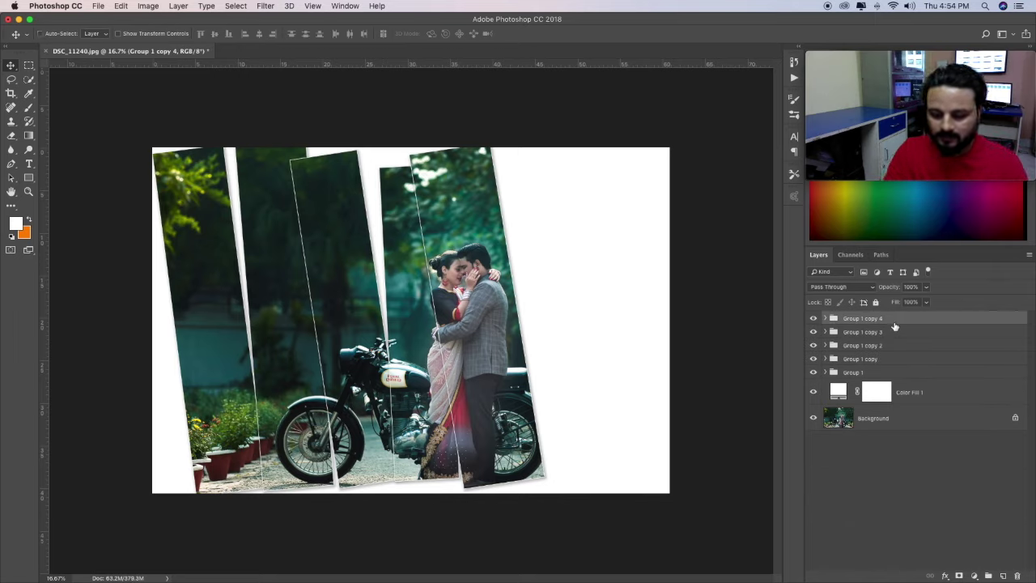
key("ctrl+j")
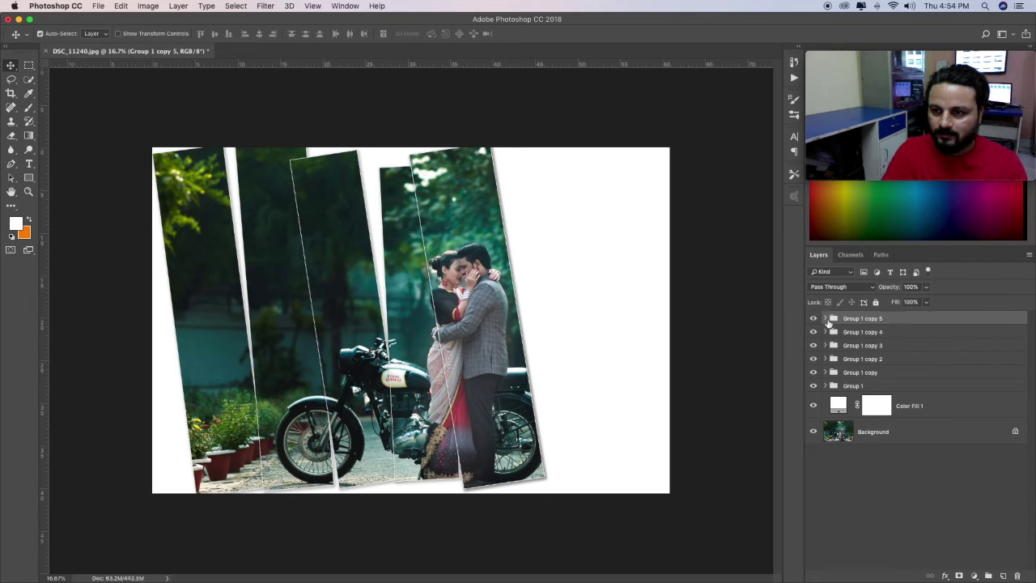
Shift the photo to the right within Group 1 copy 5's clipped strip
left_click(825, 318)
left_click(891, 368)
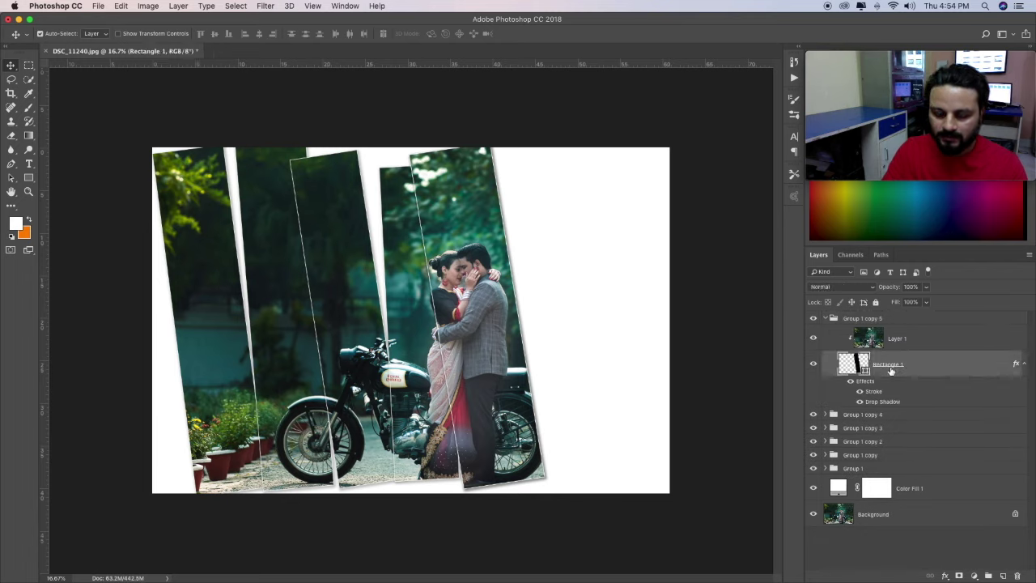
key("ctrl+t")
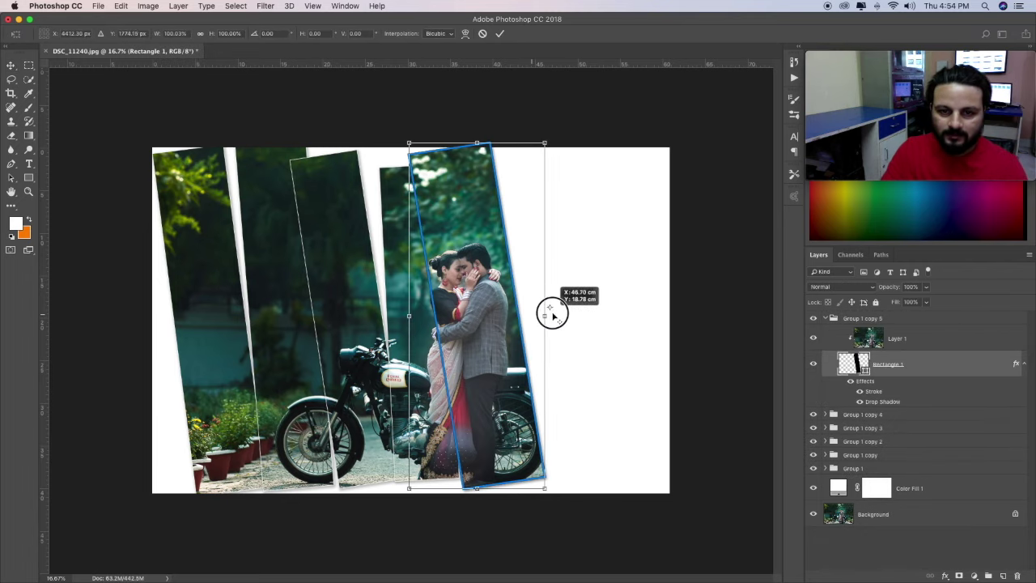
left_click(593, 318)
mouse_move(477, 317)
left_mouse_down()
mouse_move(562, 311)
mouse_move(585, 321)
left_mouse_up()
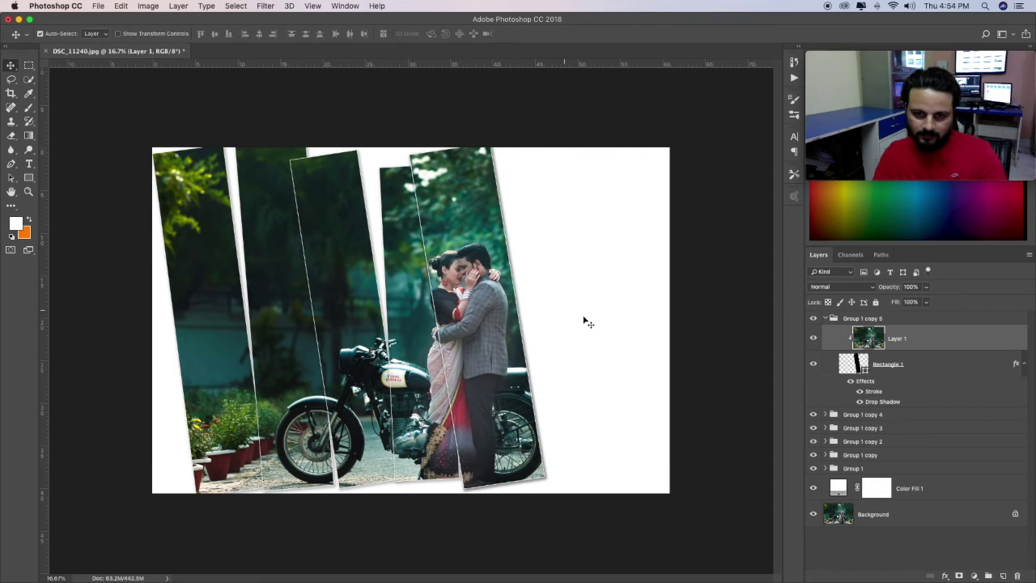
Move the strip right over the garden and pots, tilt it about 6°, shorten its top, and duplicate the group
left_click(915, 369)
key("ctrl+t")
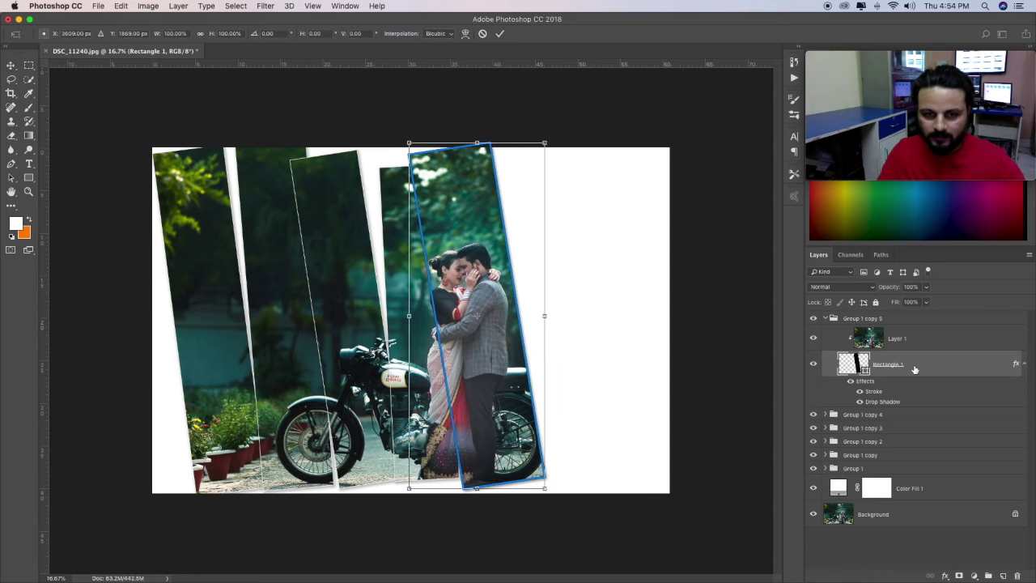
left_click_drag(467, 342, 551, 340)
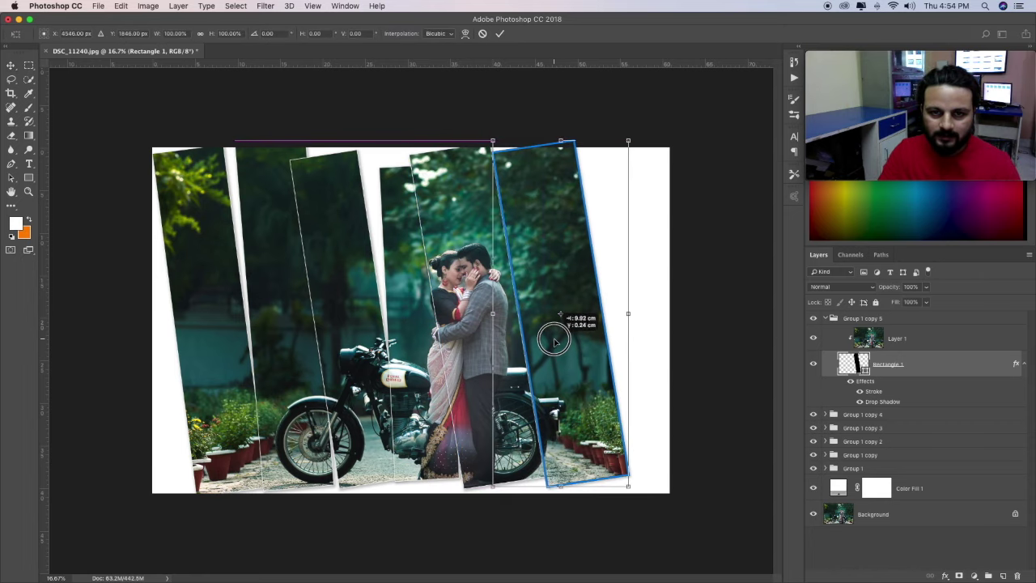
left_click_drag(637, 503, 618, 505)
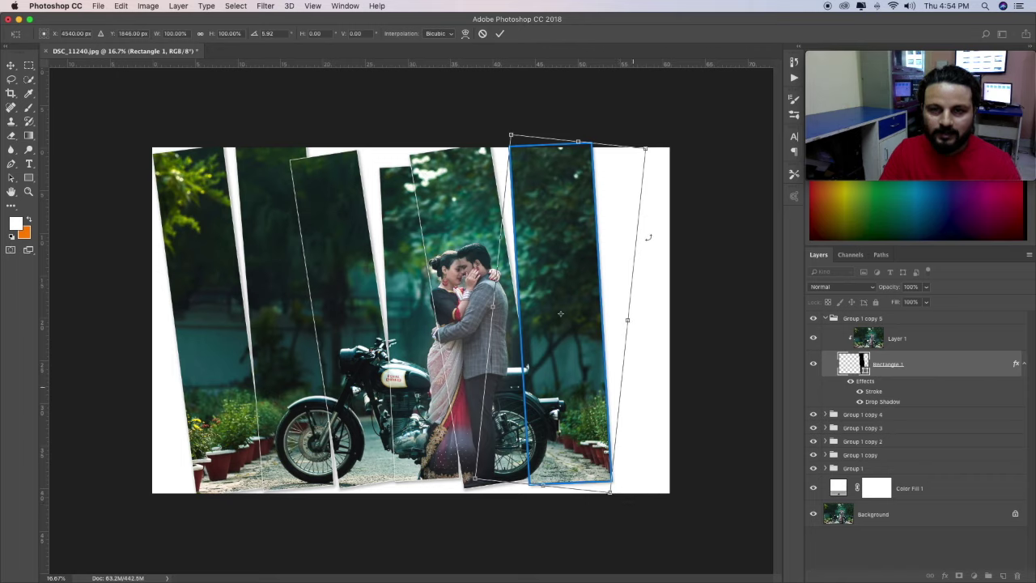
left_click_drag(575, 141, 575, 159)
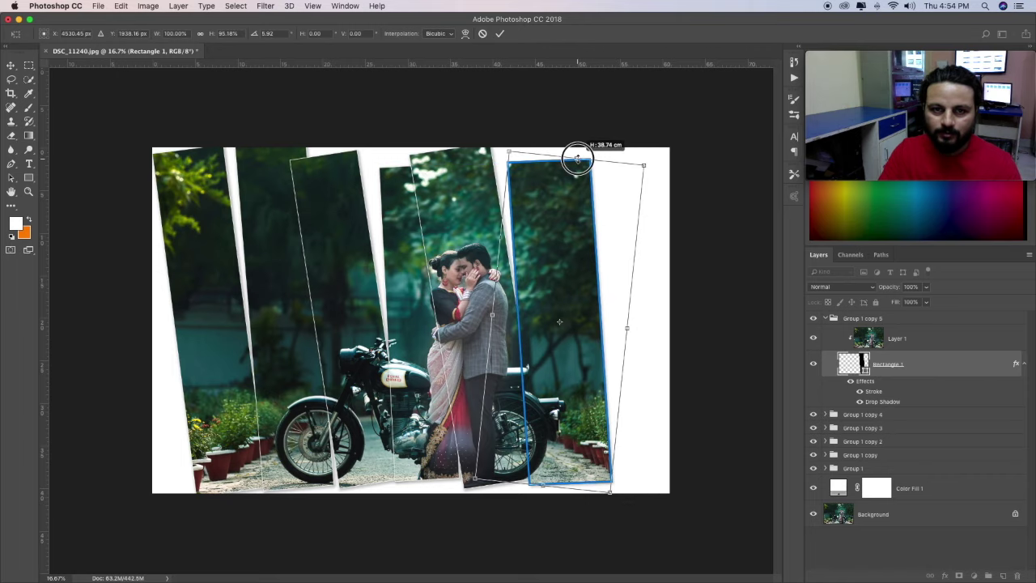
key("Return")
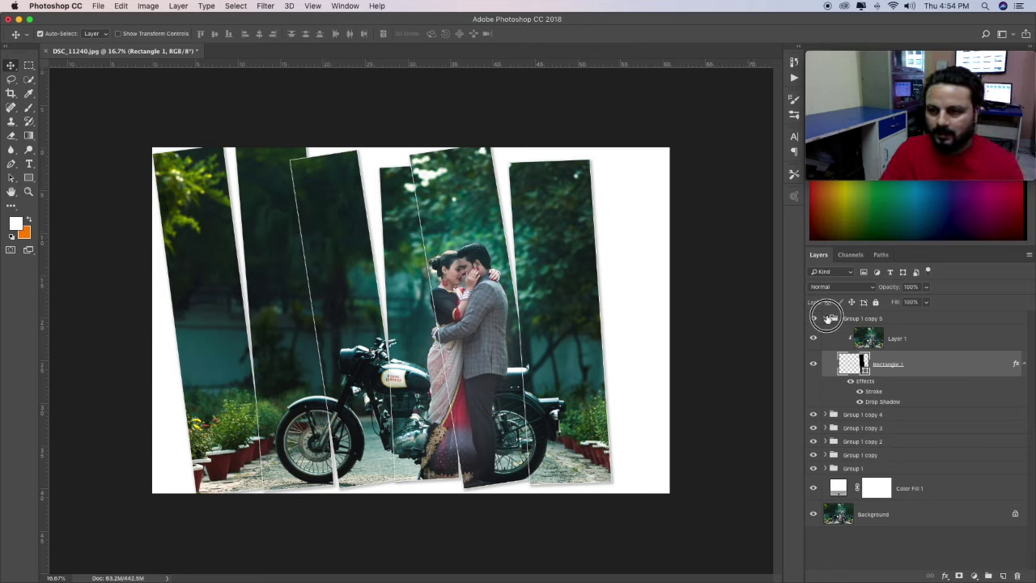
left_click(826, 318)
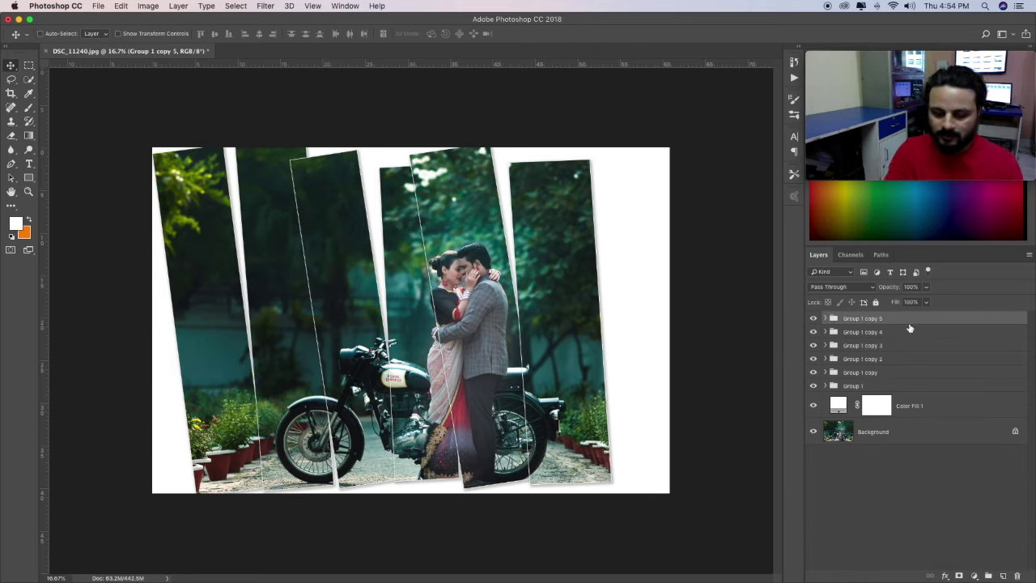
key("ctrl+j")
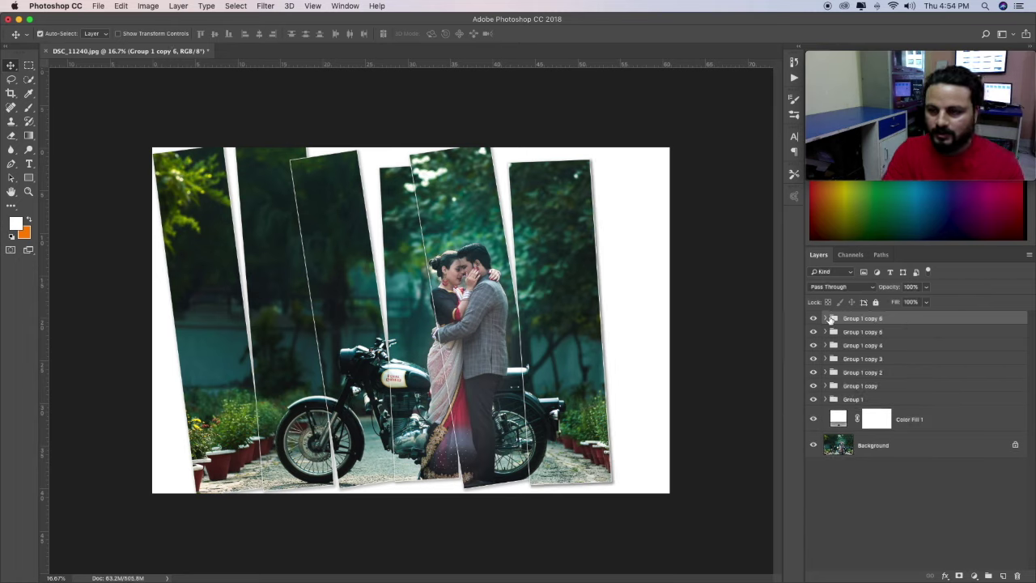
Move Group 1 copy 6's strip to the right canvas edge, rotated about 7.27° and narrowed
left_click(826, 318)
left_click(901, 368)
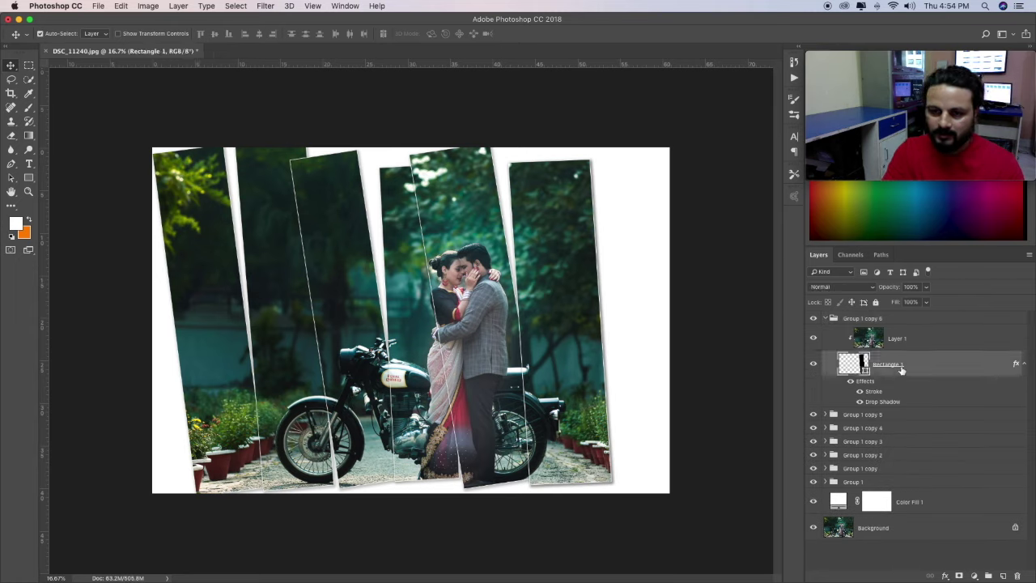
key("ctrl+t")
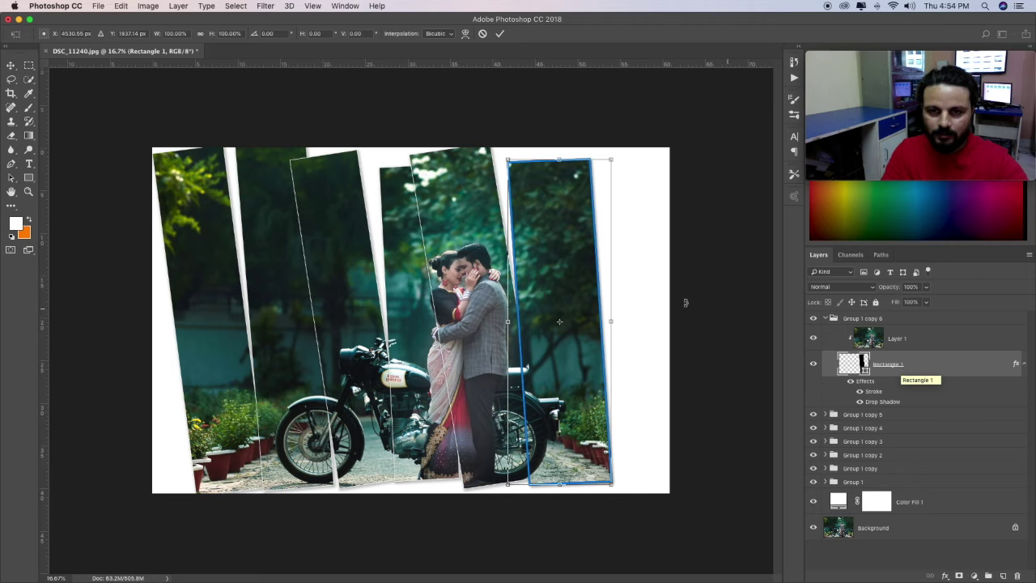
left_click_drag(580, 316, 650, 312)
left_click_drag(704, 498, 671, 486)
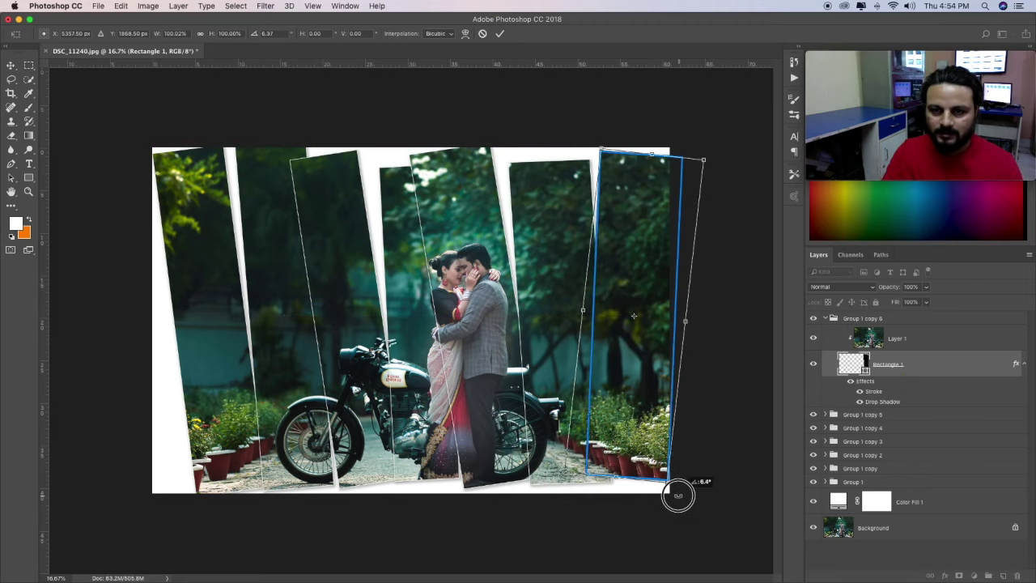
left_click_drag(652, 361, 649, 366)
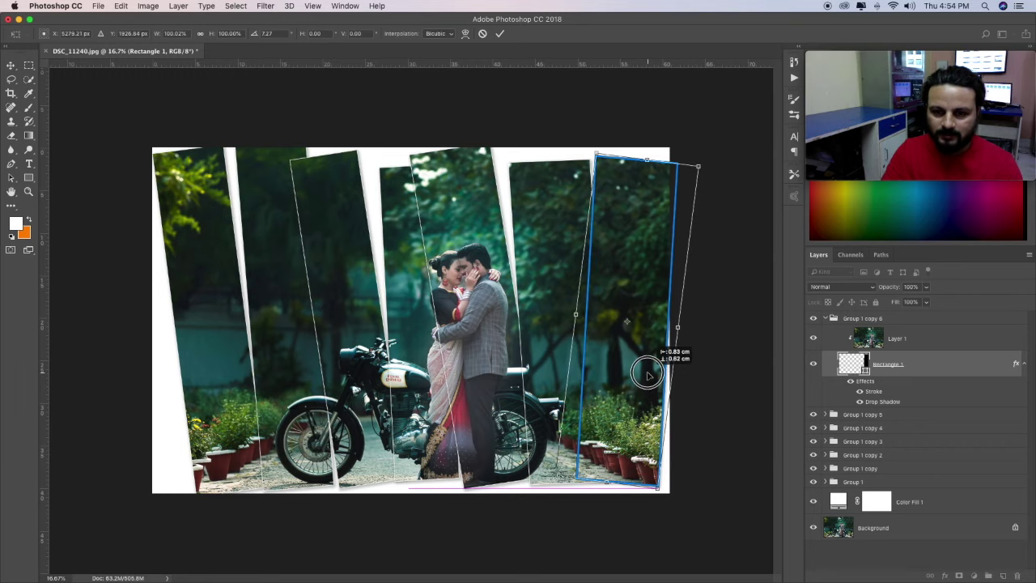
left_click_drag(686, 327, 670, 326)
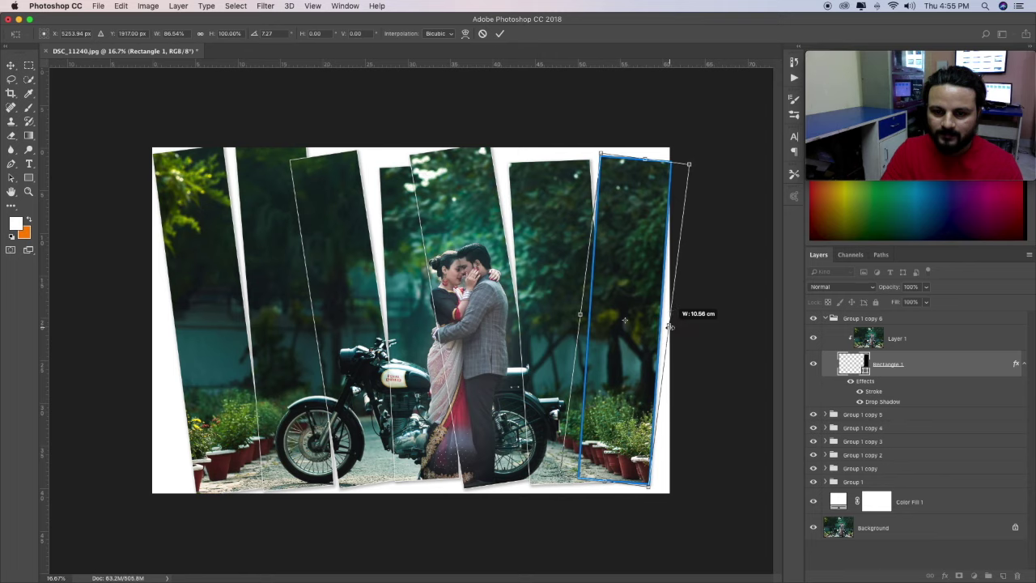
left_click_drag(619, 363, 620, 371)
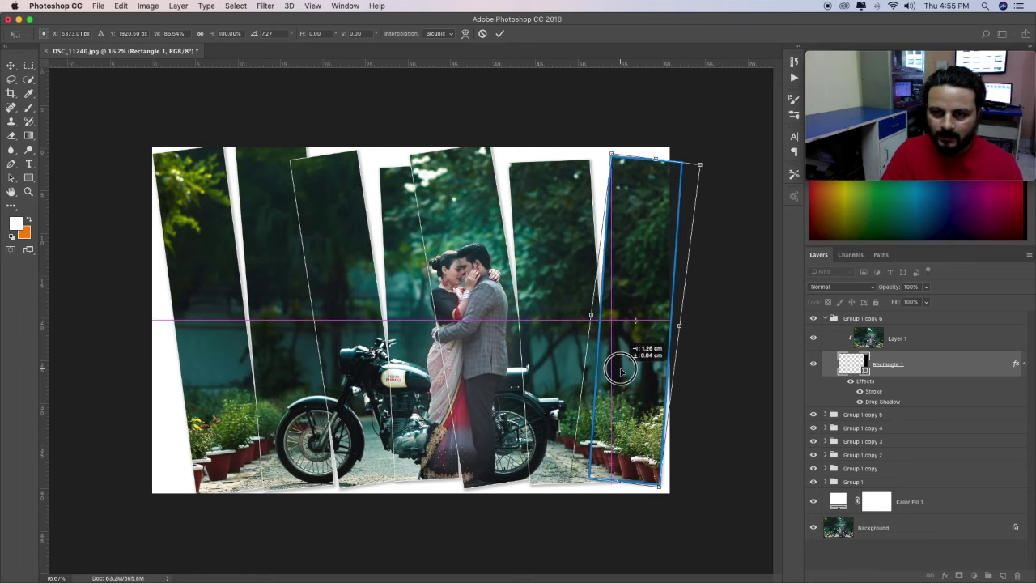
key("Return")
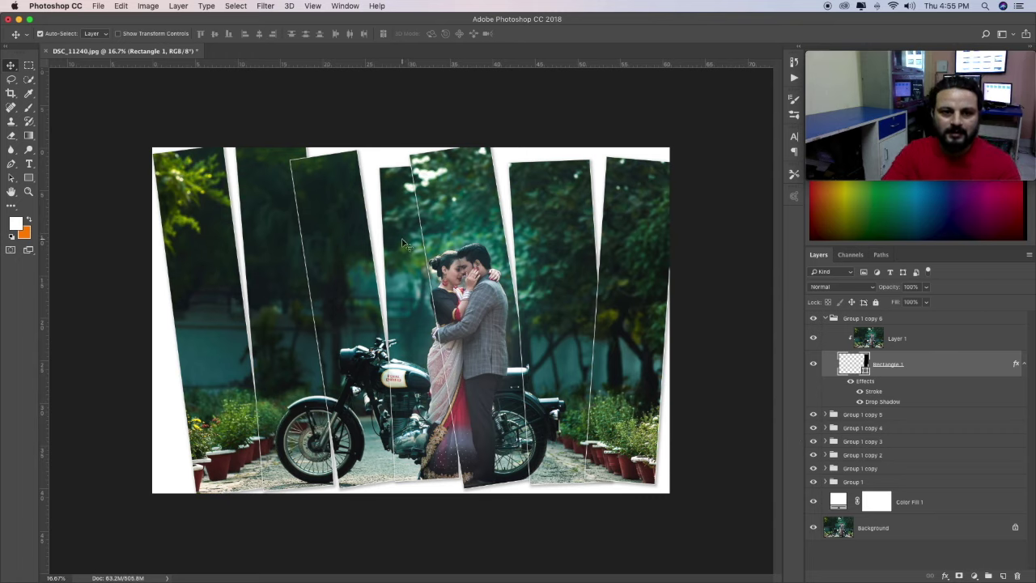
Select the Rectangle 1 shape of the couple's panel in Group 1 copy 3
right_click(405, 275)
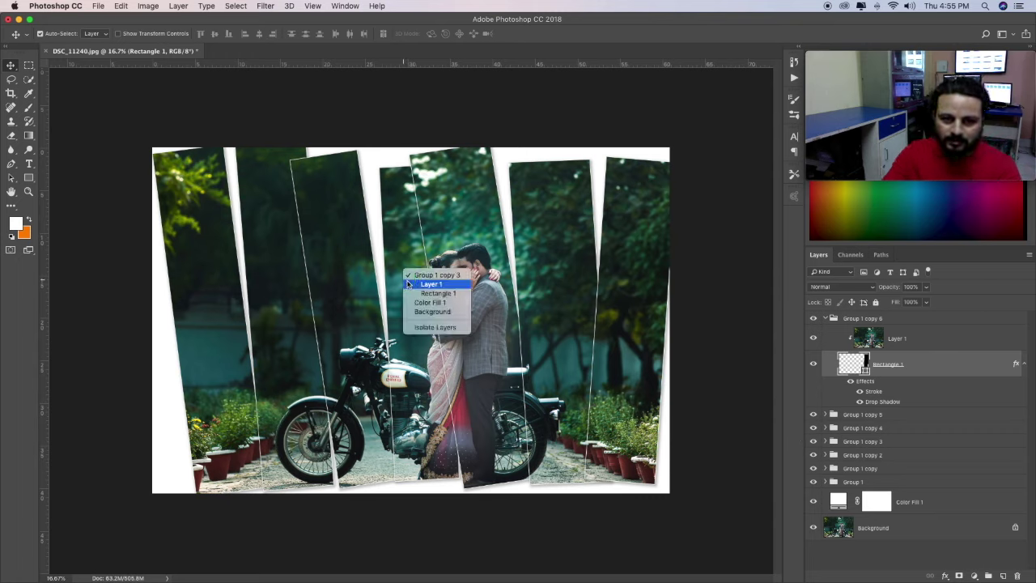
left_click(421, 276)
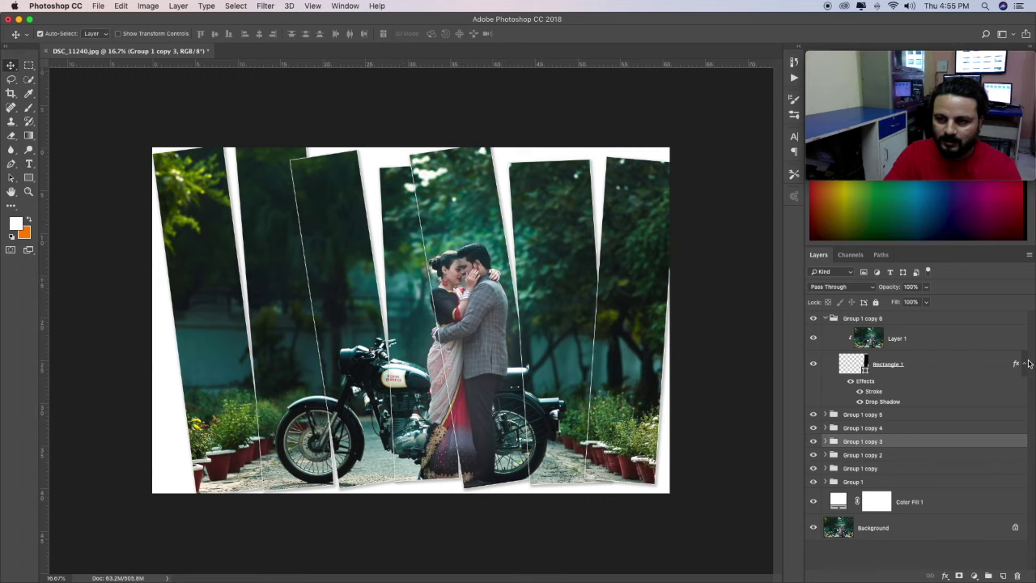
left_click(826, 318)
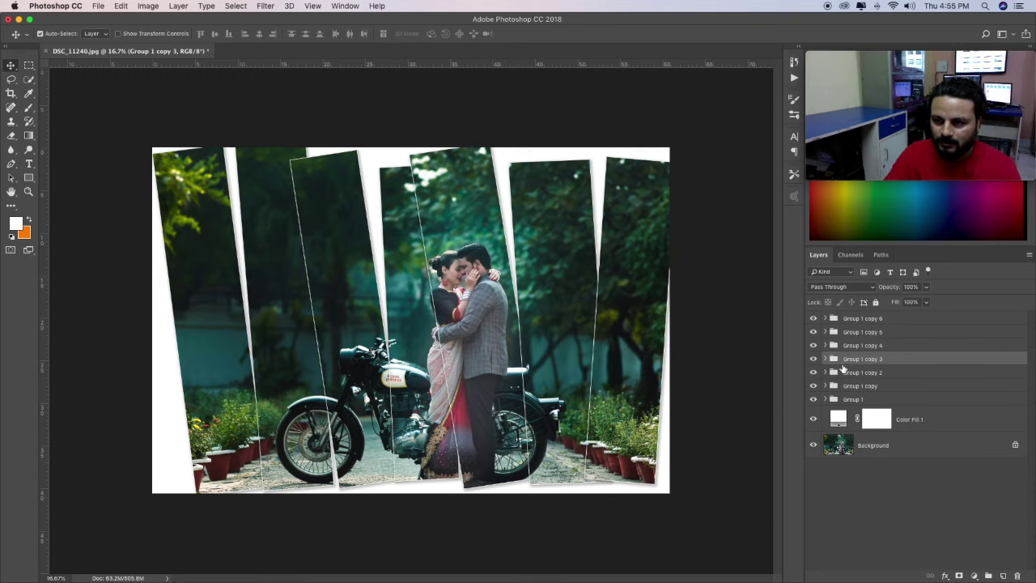
left_click(825, 358)
left_click(890, 409)
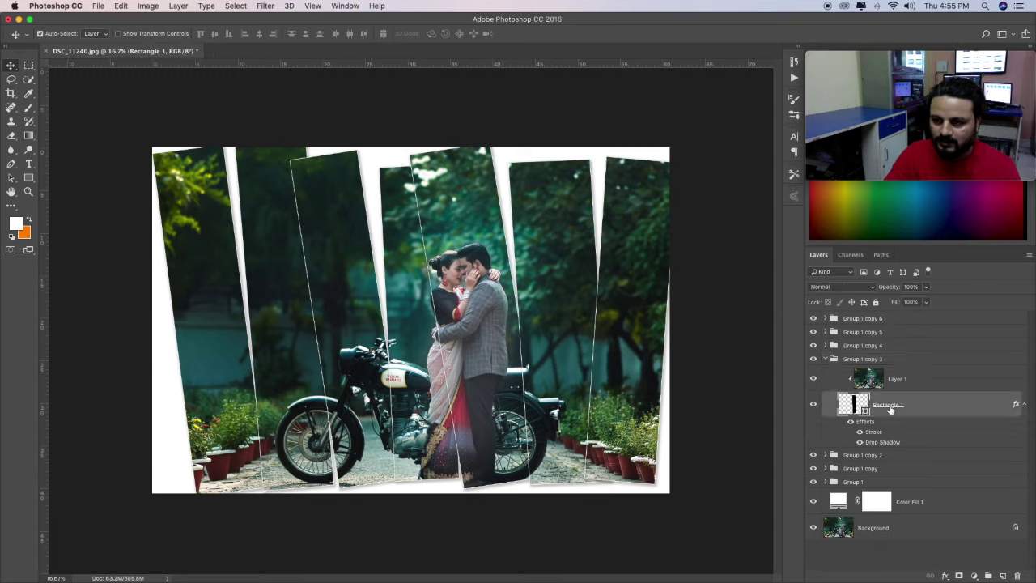
Reposition the couple's panel and enlarge it to about 104.7% to frame them fully
key("cmd+t")
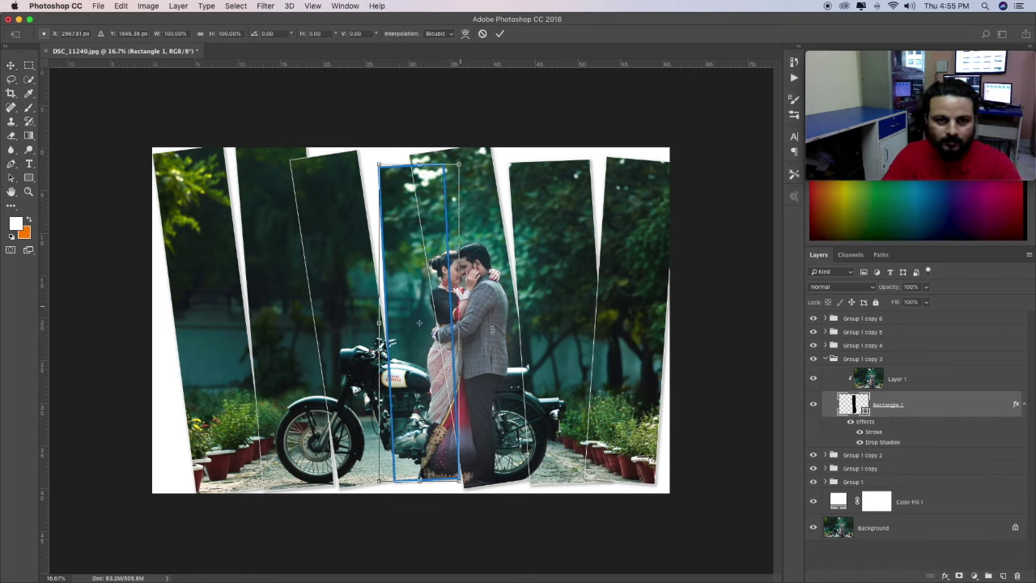
left_click_drag(409, 322, 395, 309)
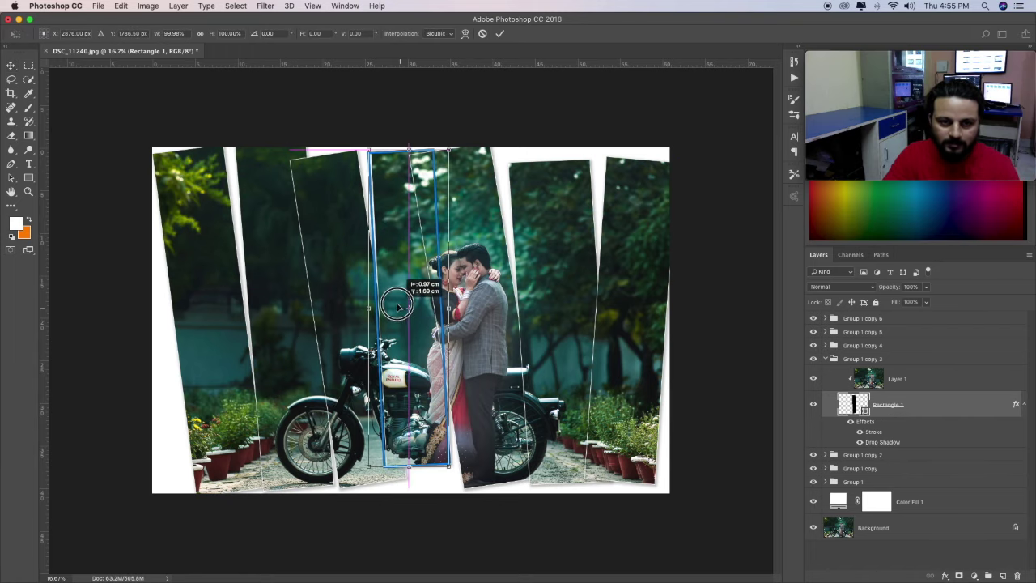
left_click_drag(395, 308, 395, 314)
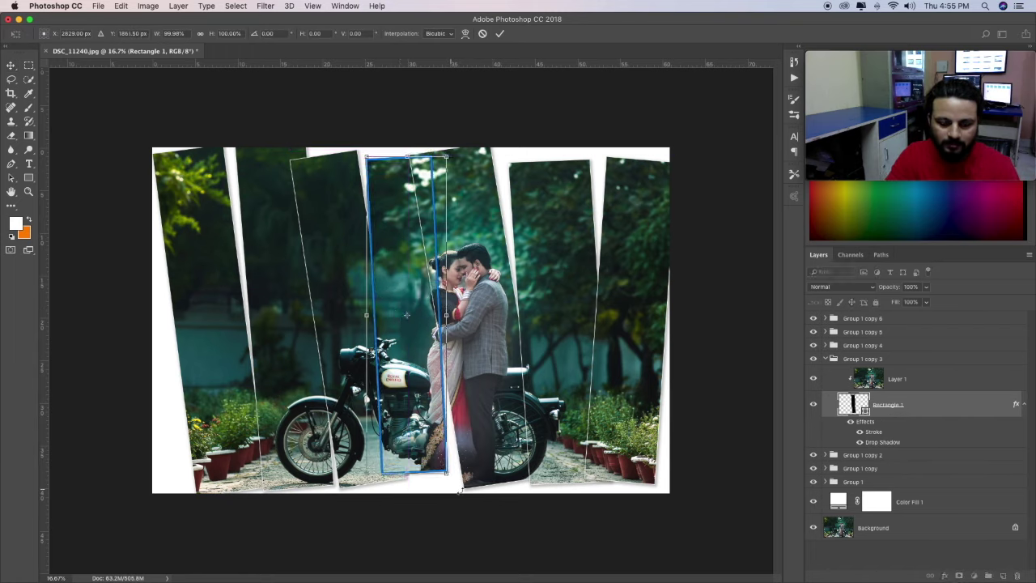
left_click_drag(448, 475, 459, 488)
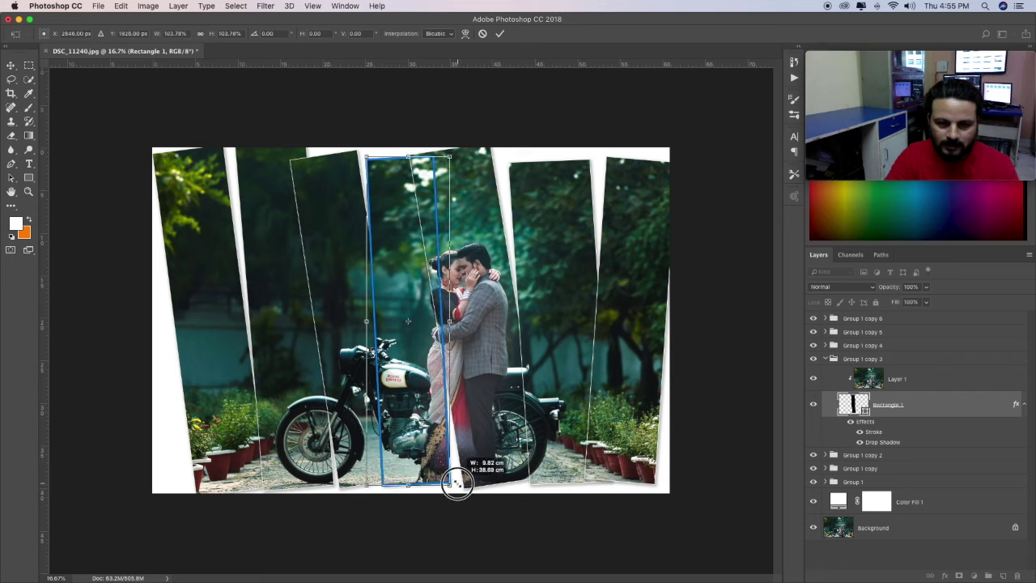
left_click_drag(400, 417, 409, 419)
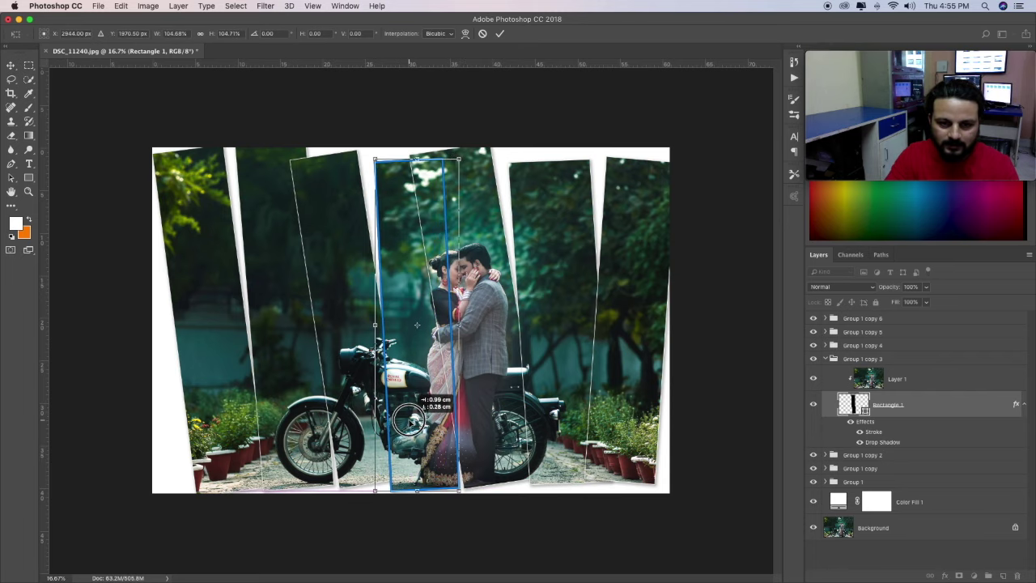
key("Return")
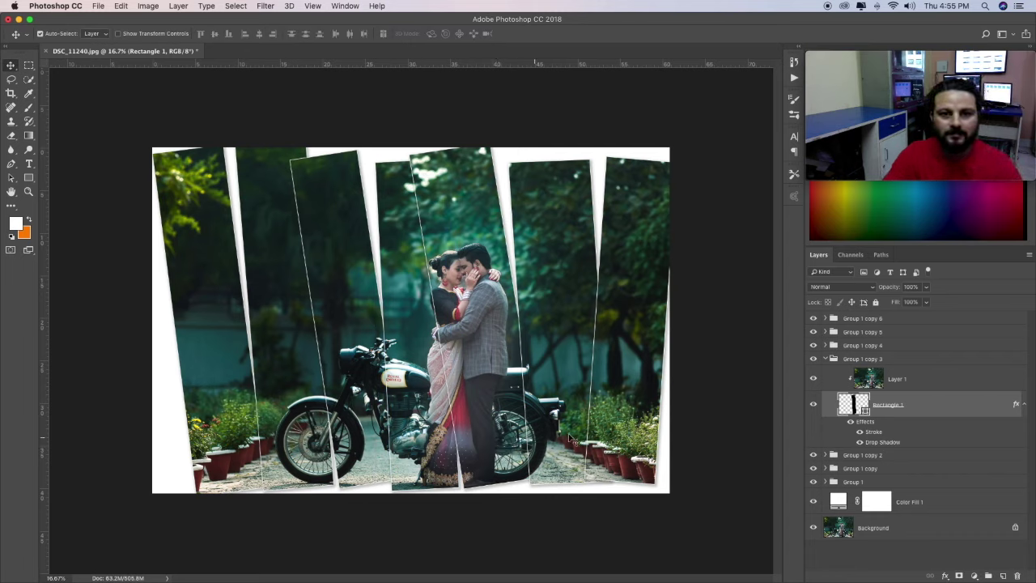
left_click(824, 358)
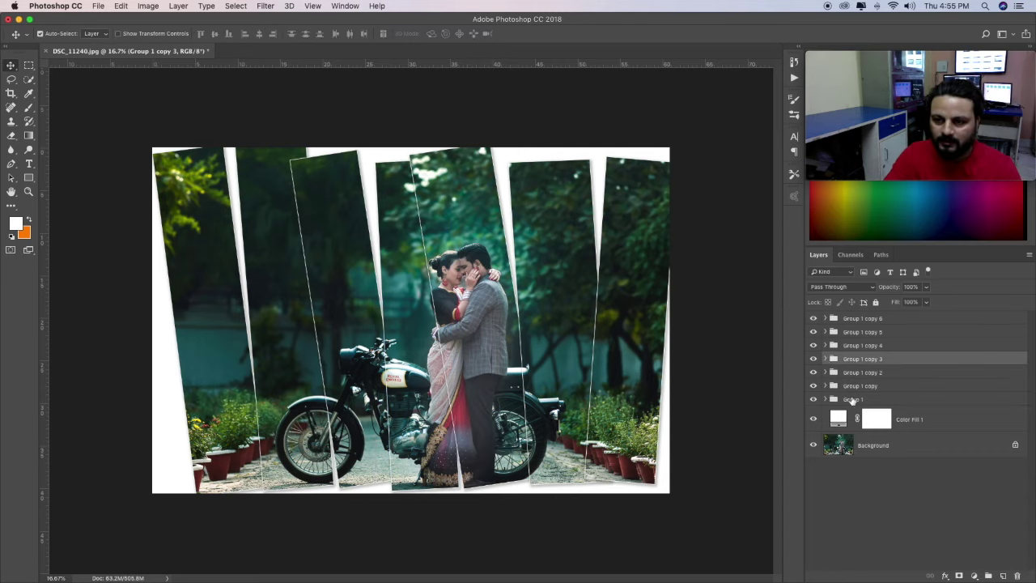
left_click(813, 446, "alt")
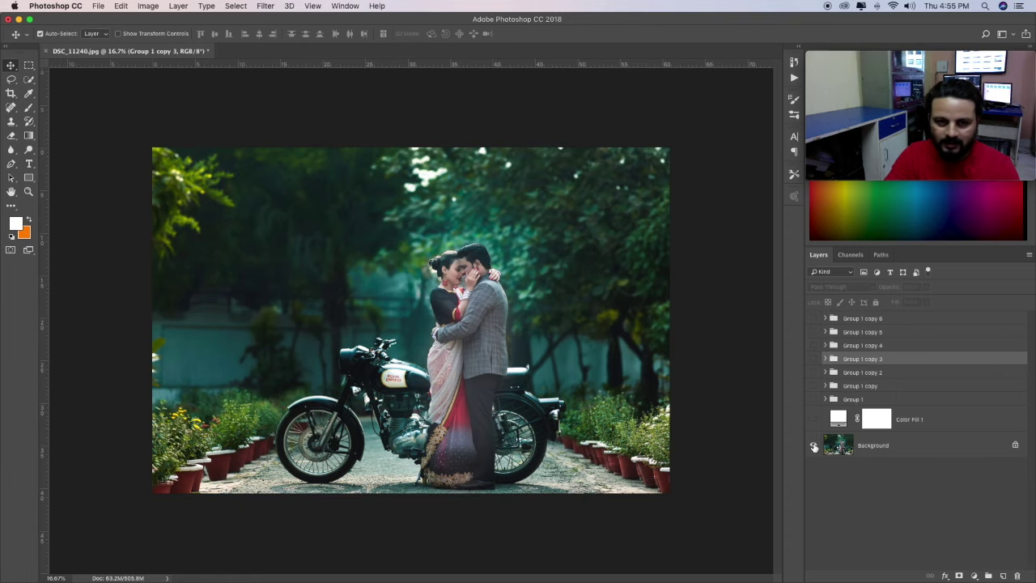
left_click(814, 446, "alt")
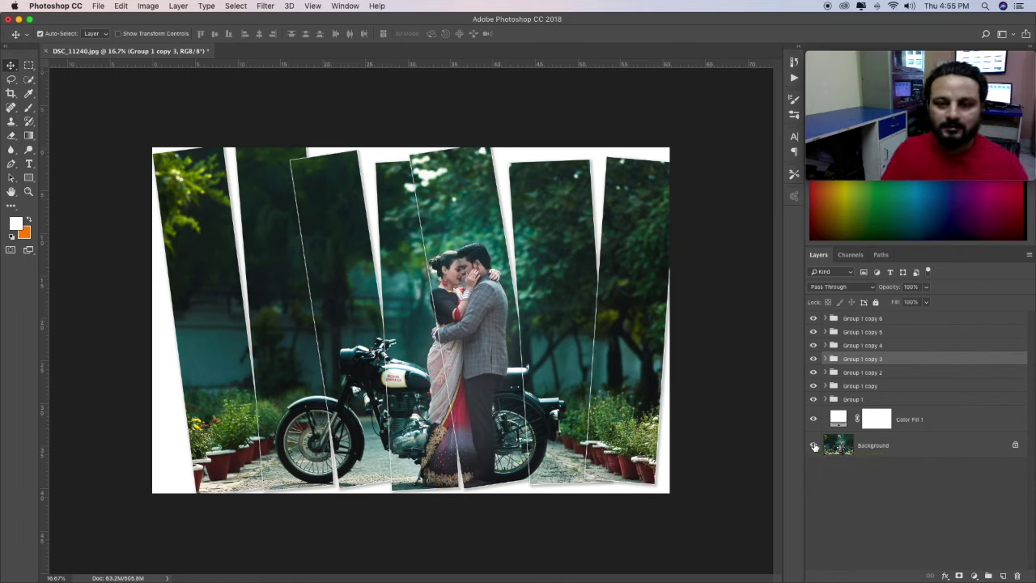
left_click_drag(806, 180, 300, 438)
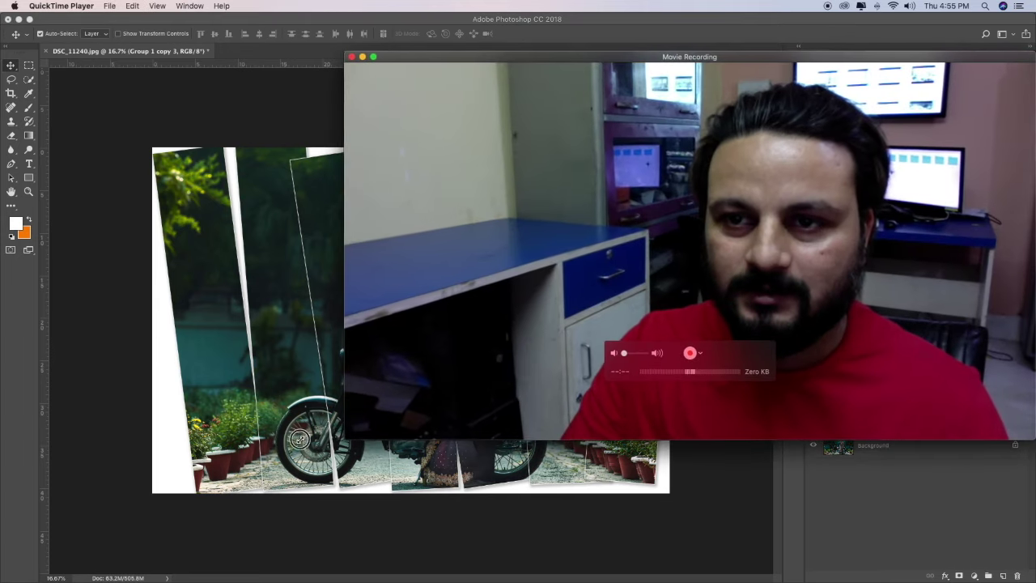